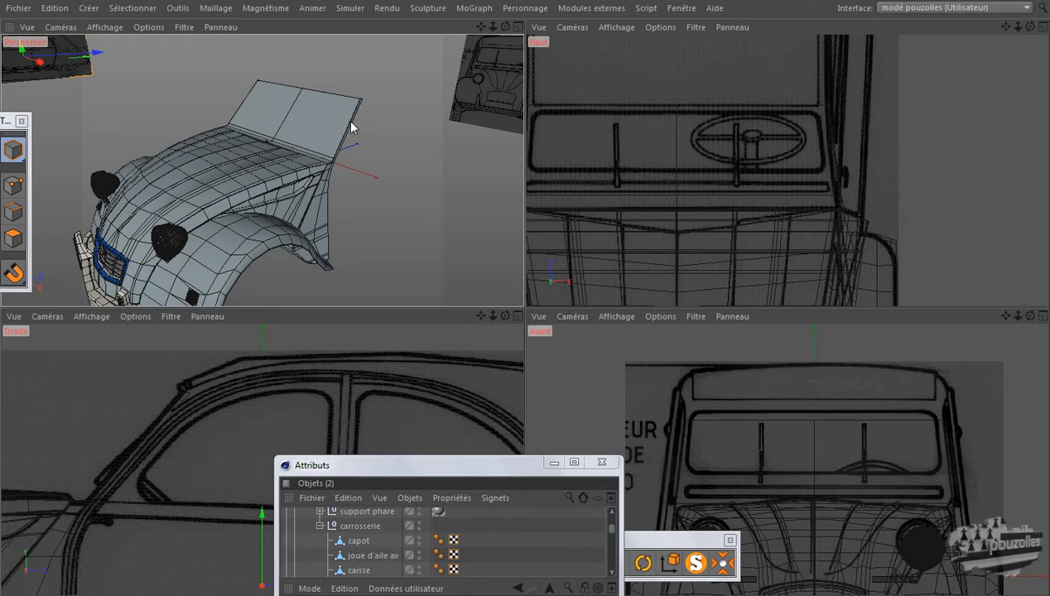
In the front view, raise the four upper windshield points of the caisse object to the blueprint line above the window opening
left_click(363, 570)
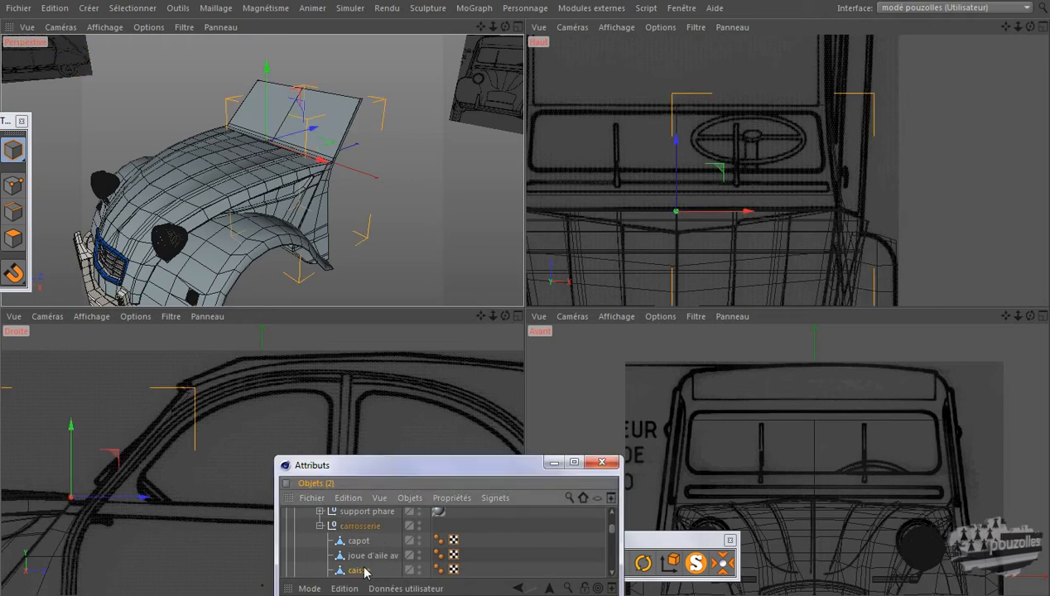
left_click(12, 186)
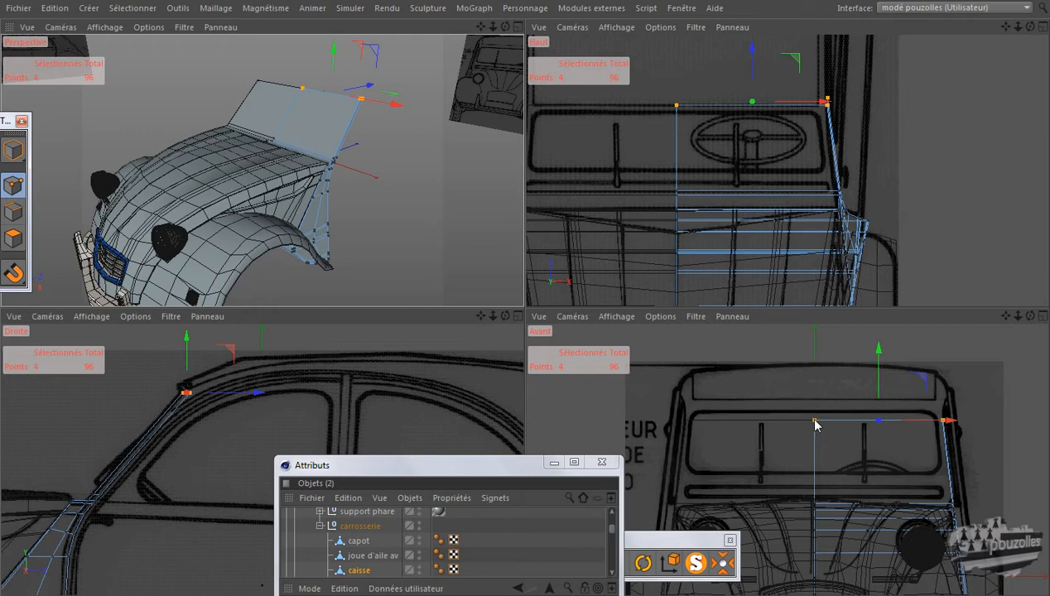
middle_click(861, 362)
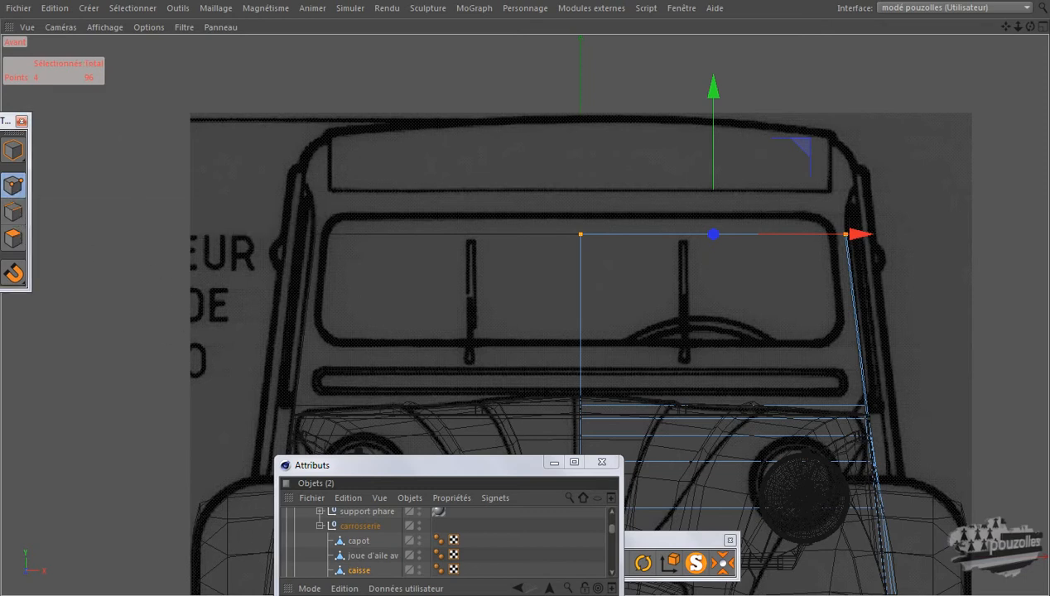
left_click_drag(642, 541, 820, 529)
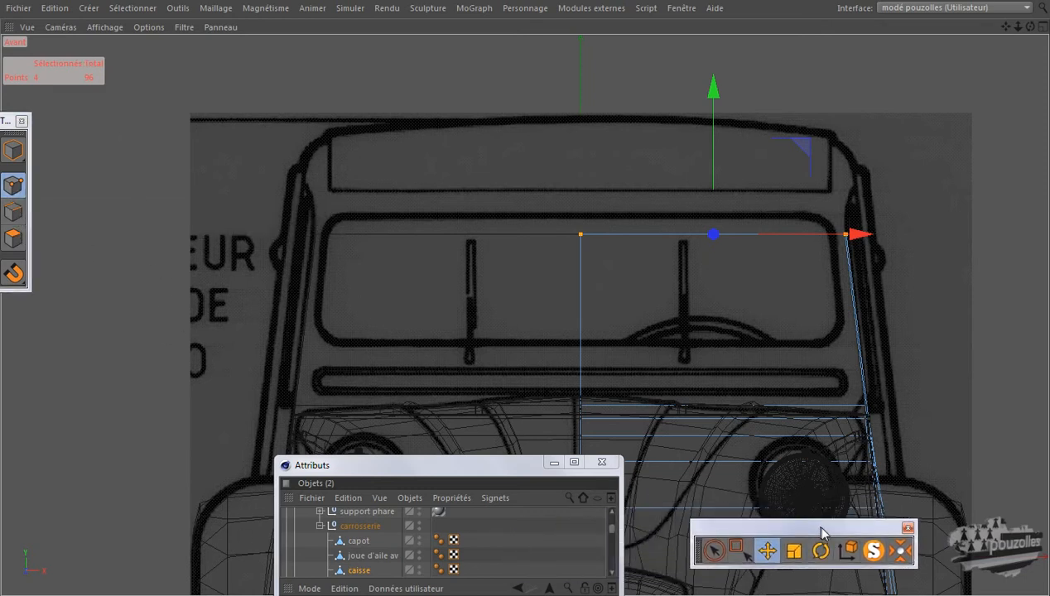
left_click(735, 548)
key("w")
left_click_drag(535, 184, 950, 268)
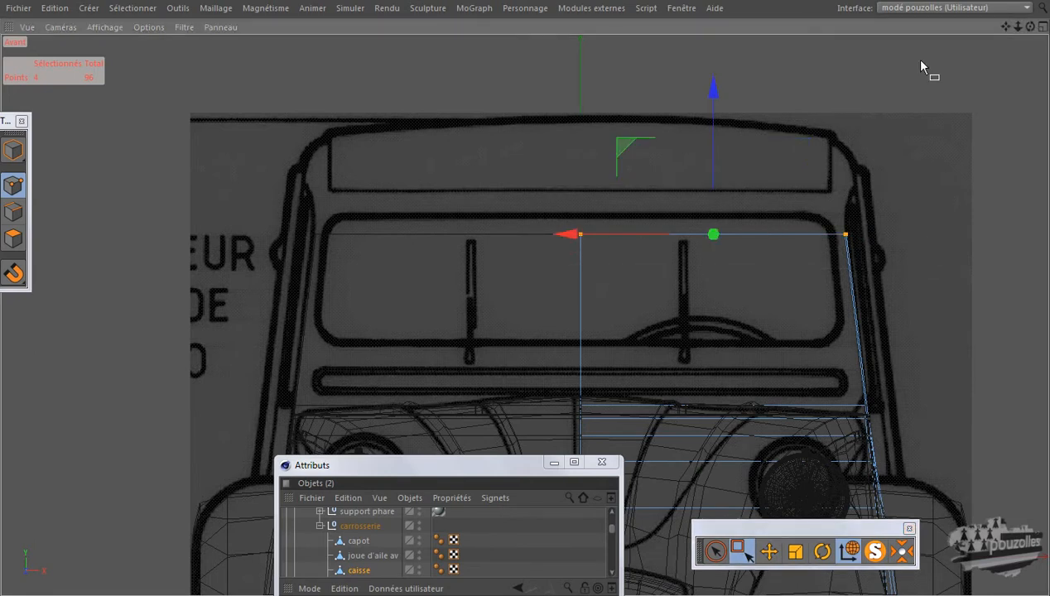
left_click_drag(713, 86, 722, 56)
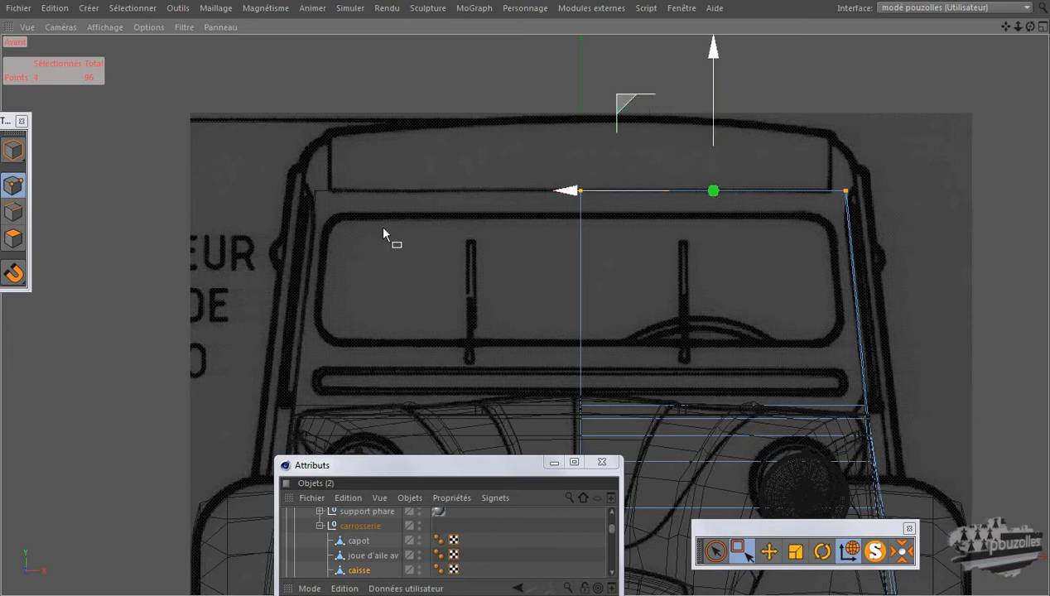
In the side view, shift the four upper windshield points rearward so the windshield follows the blueprint's slope
middle_click(348, 252)
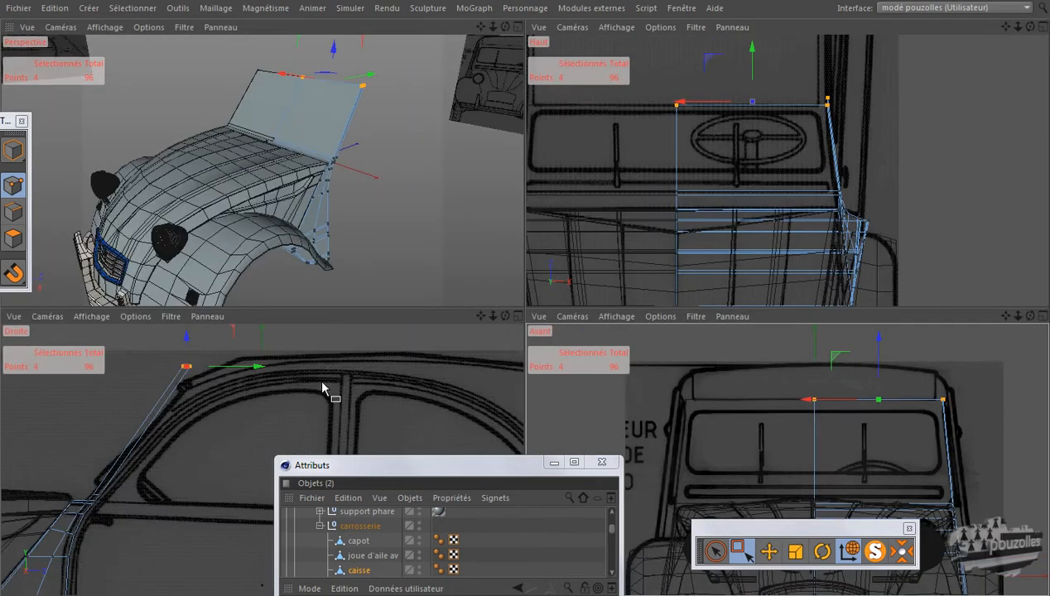
middle_click(321, 383)
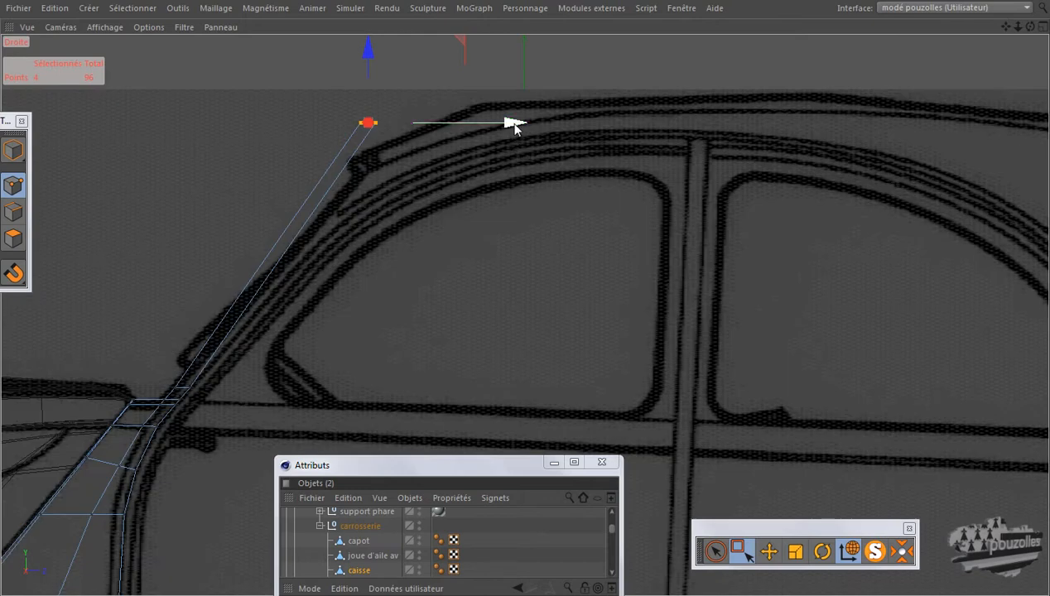
left_click_drag(513, 125, 563, 144)
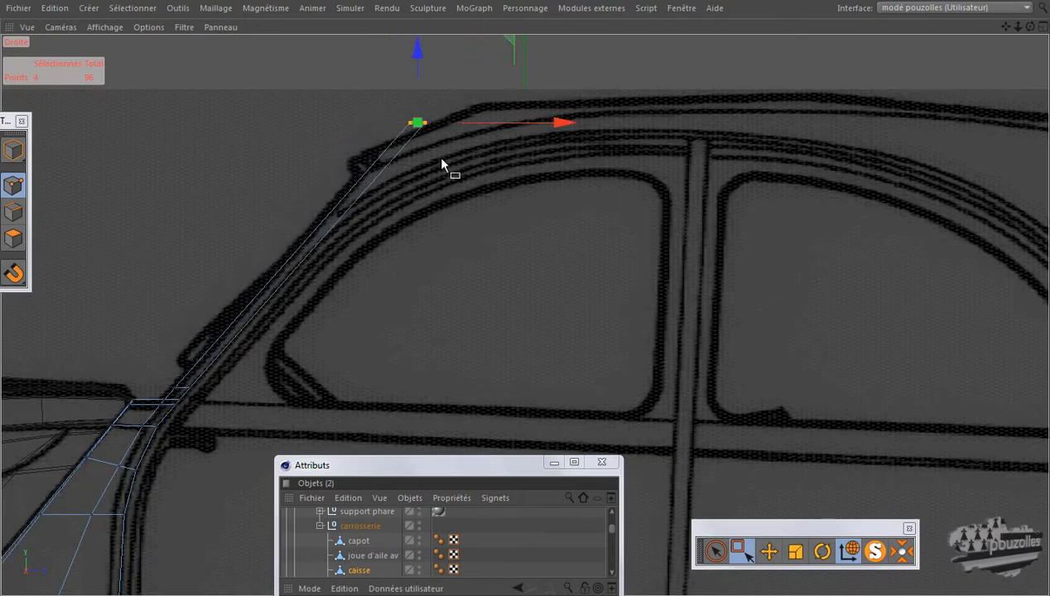
Stretch the side-view blueprint plane upward by raising its upper edge, matching the drawn windshield top to the modelled points
scroll(445, 184, "down", 8)
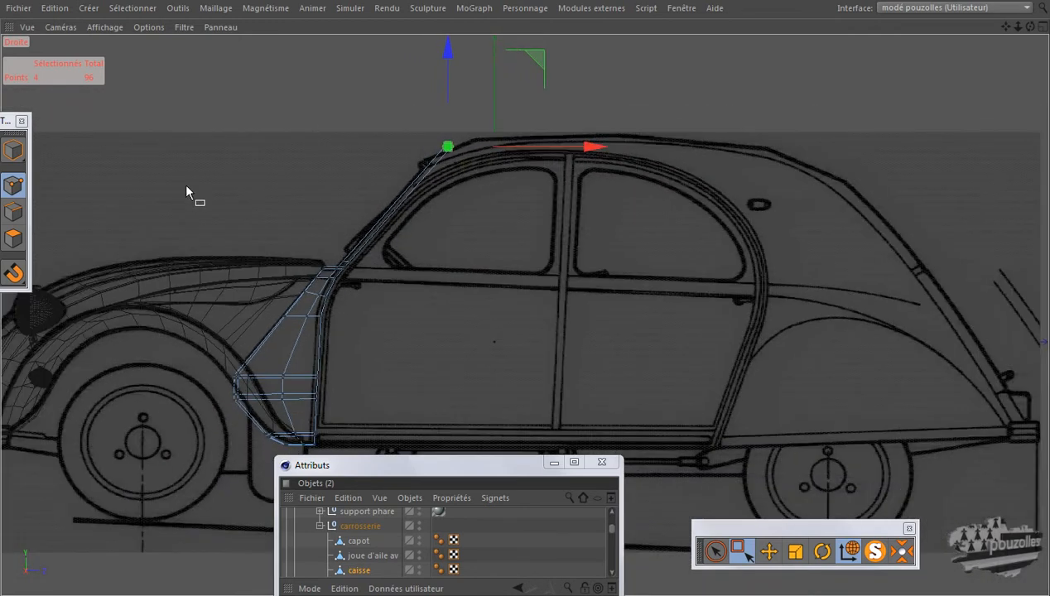
left_click(13, 150)
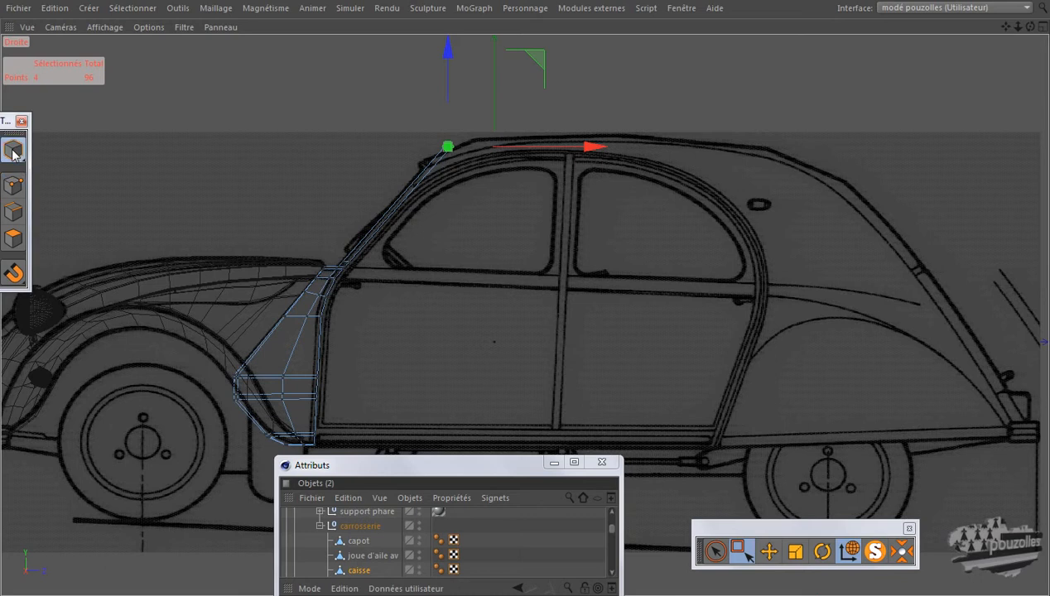
left_click(770, 553)
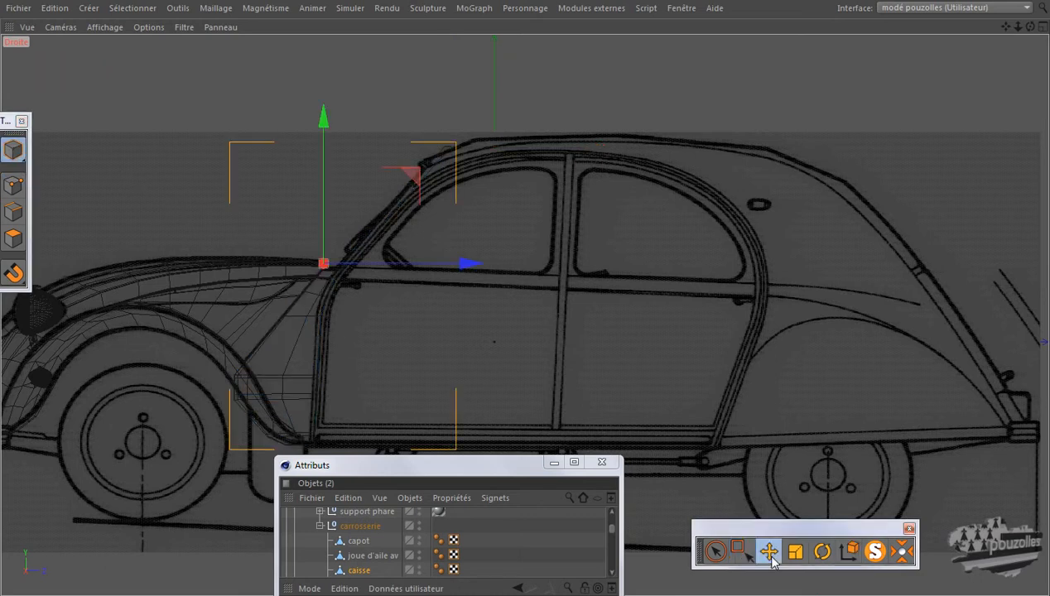
left_click(91, 142)
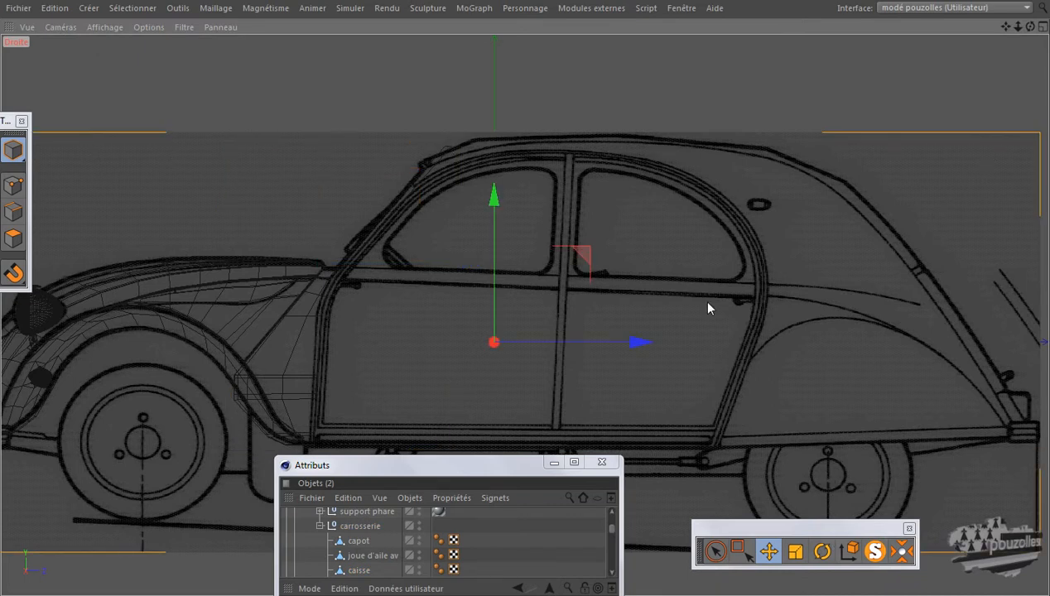
left_click(13, 212)
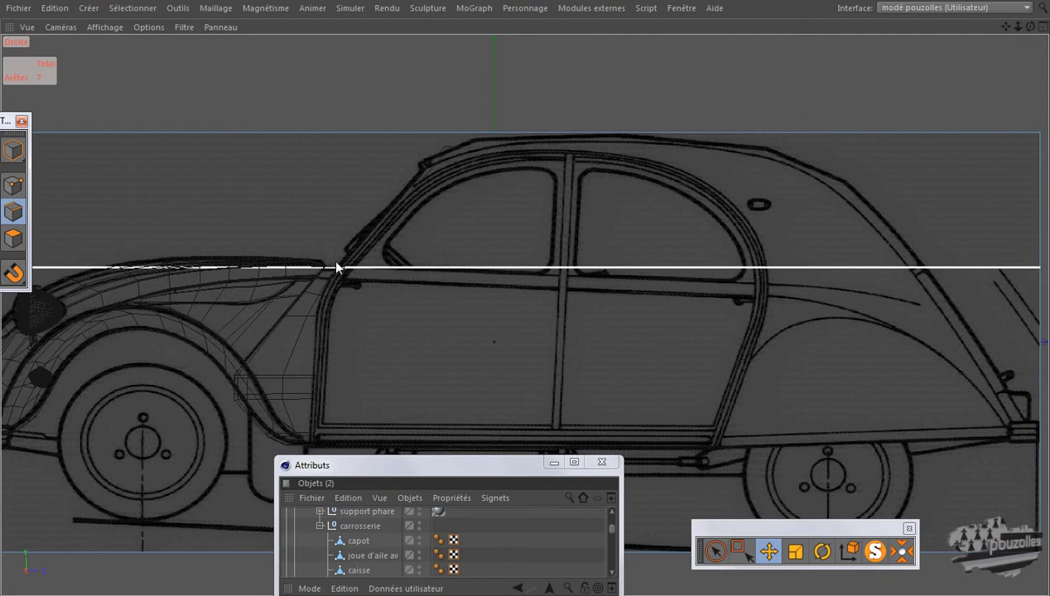
left_click(321, 141)
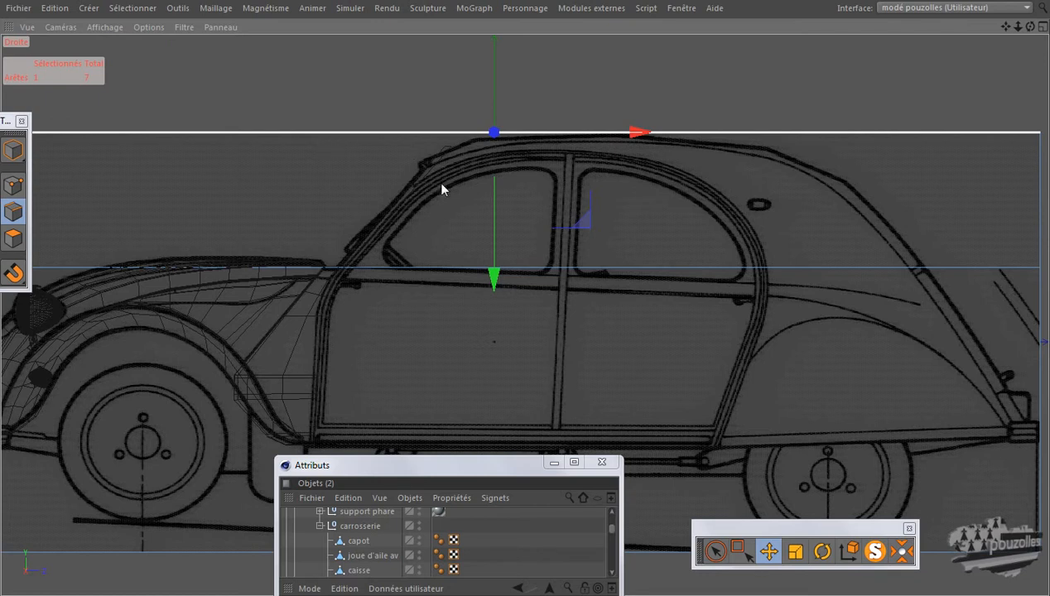
scroll(495, 264, "up", 2)
scroll(494, 263, "up", 1)
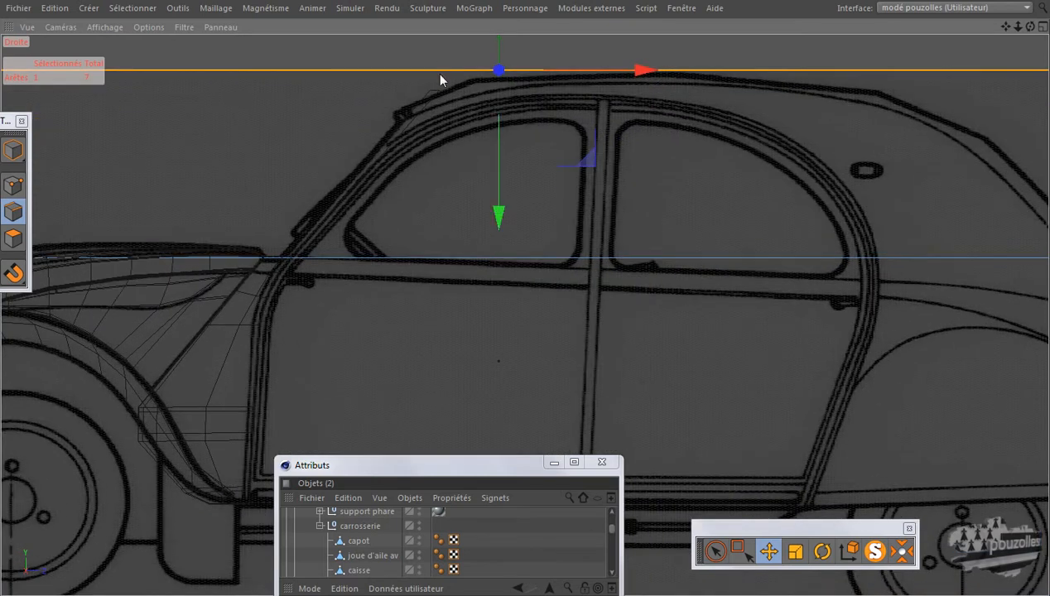
scroll(439, 82, "up", 4)
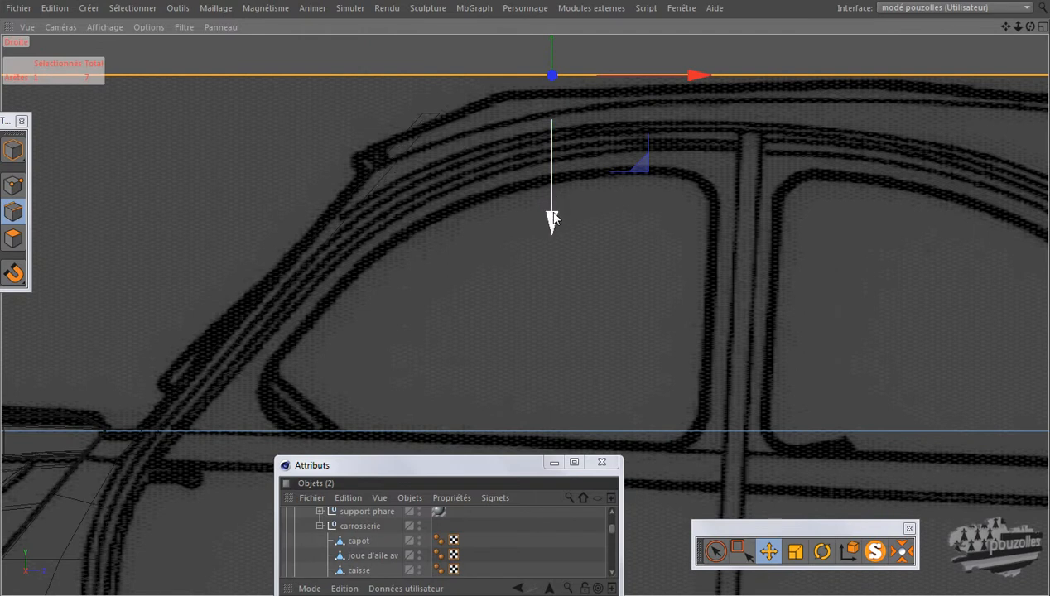
left_click_drag(553, 222, 571, 163)
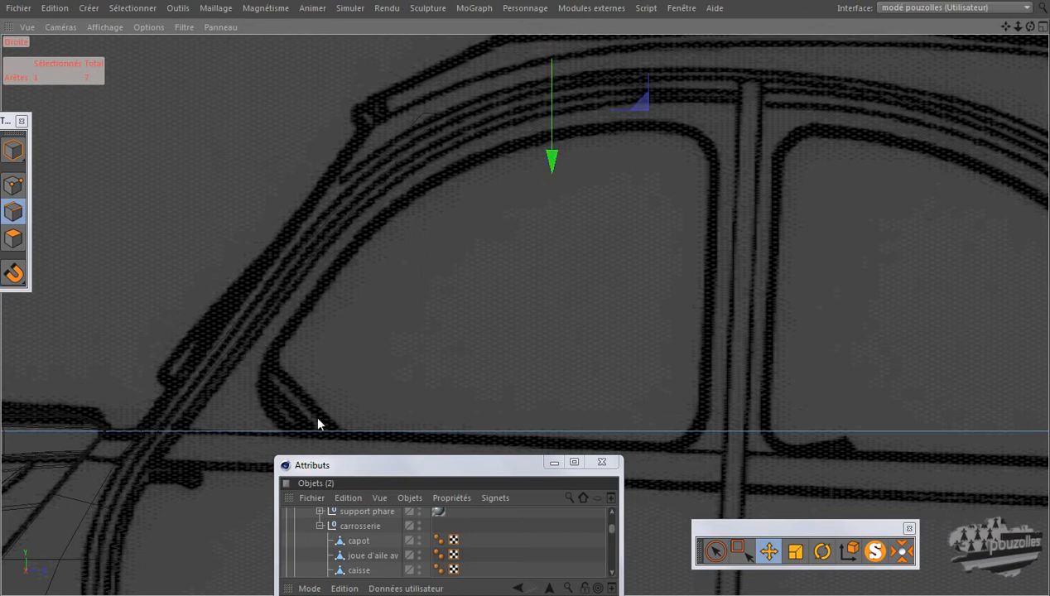
Move the caisse object's four upper windshield points forward in the side view to realign them with the stretched blueprint
left_click(358, 570)
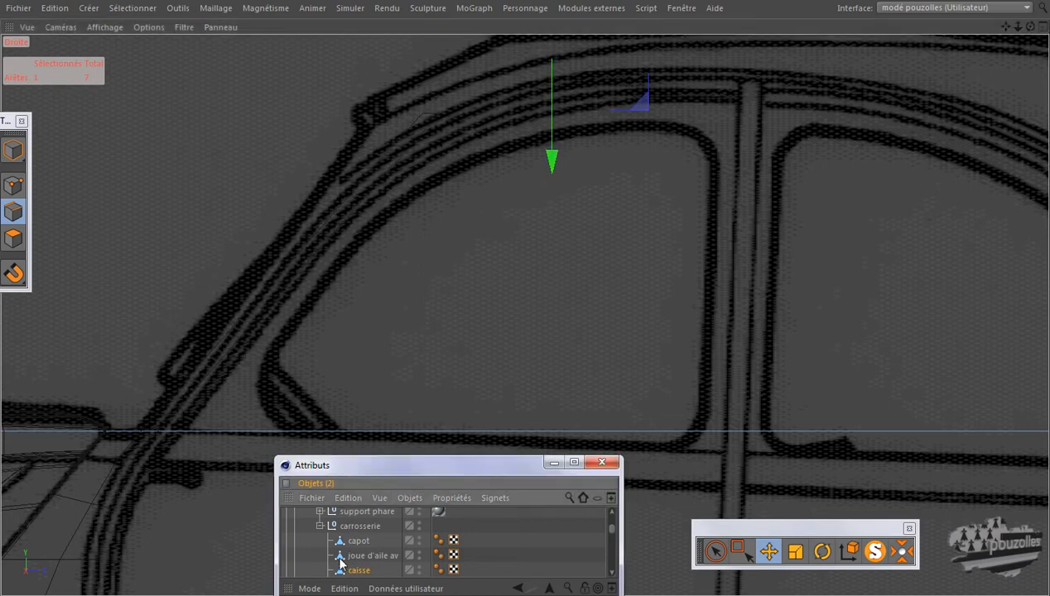
left_click(13, 184)
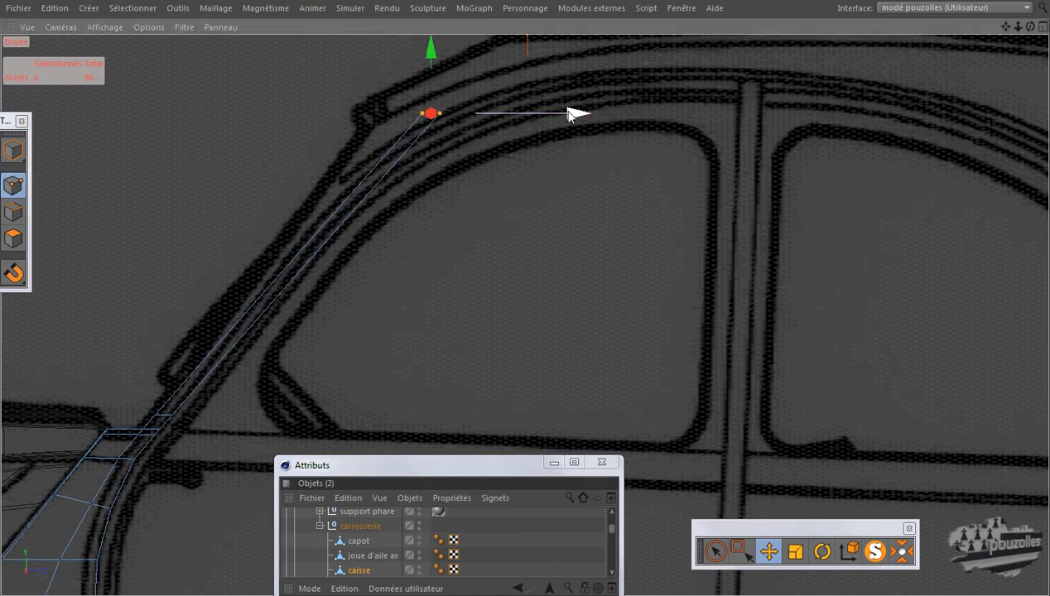
left_click_drag(576, 114, 542, 124)
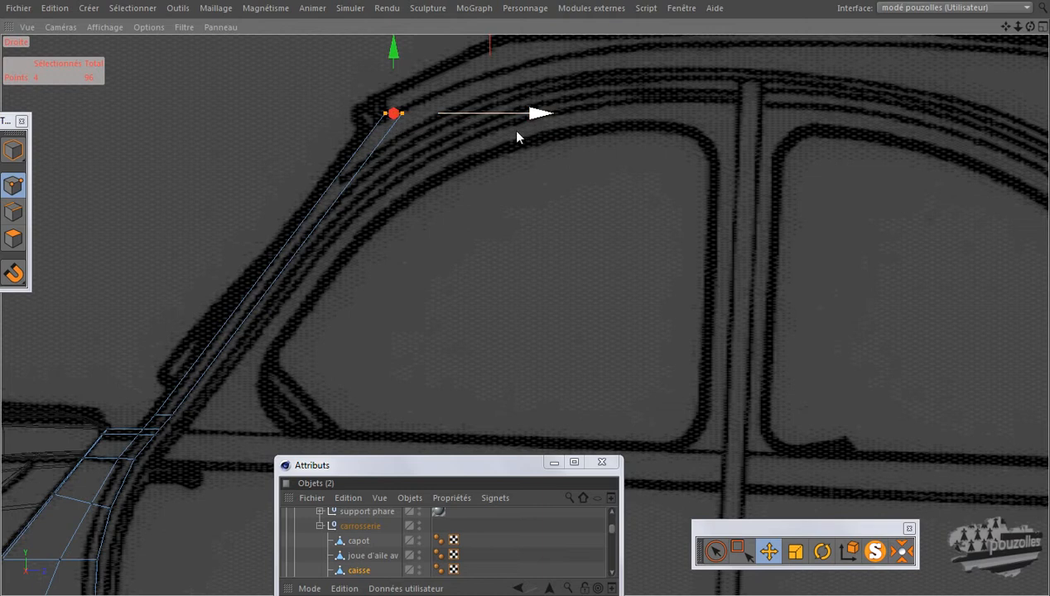
left_click(215, 152)
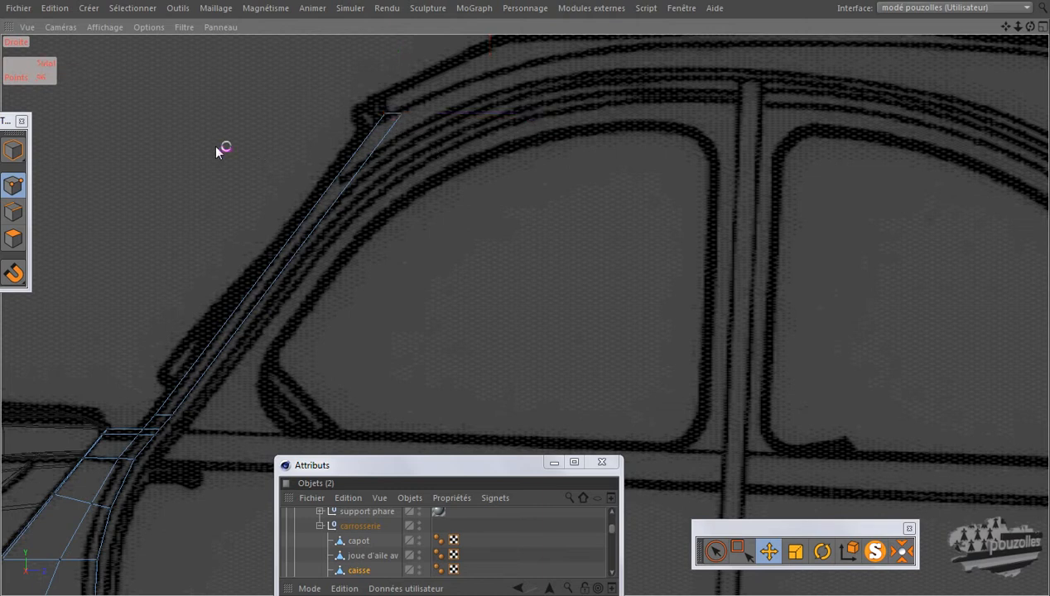
Raise the upper edge of the side-view blueprint plane slightly to fine-tune the drawing's height
left_click(13, 150)
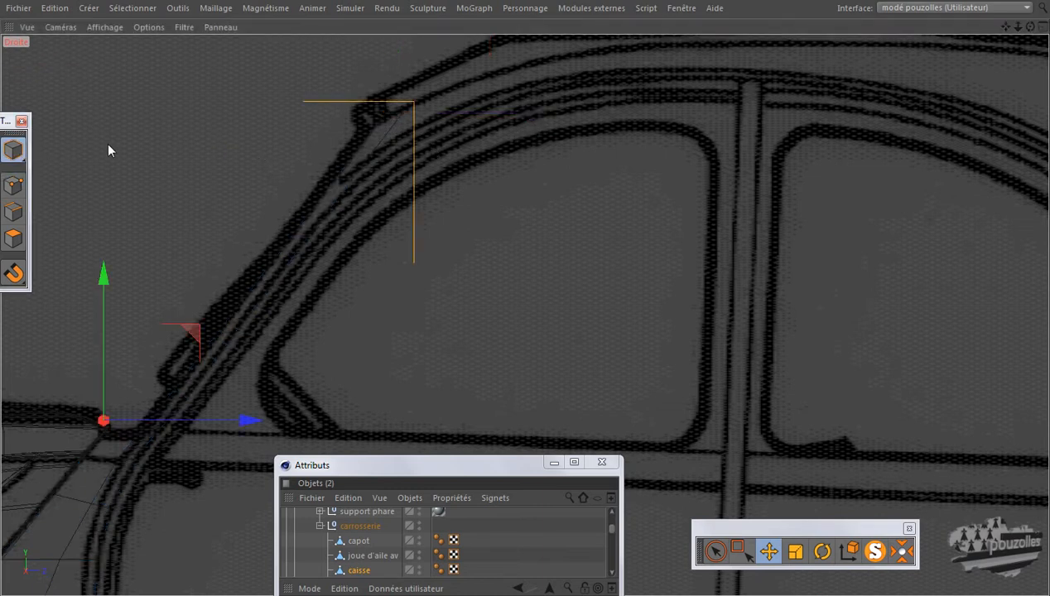
left_click(124, 164)
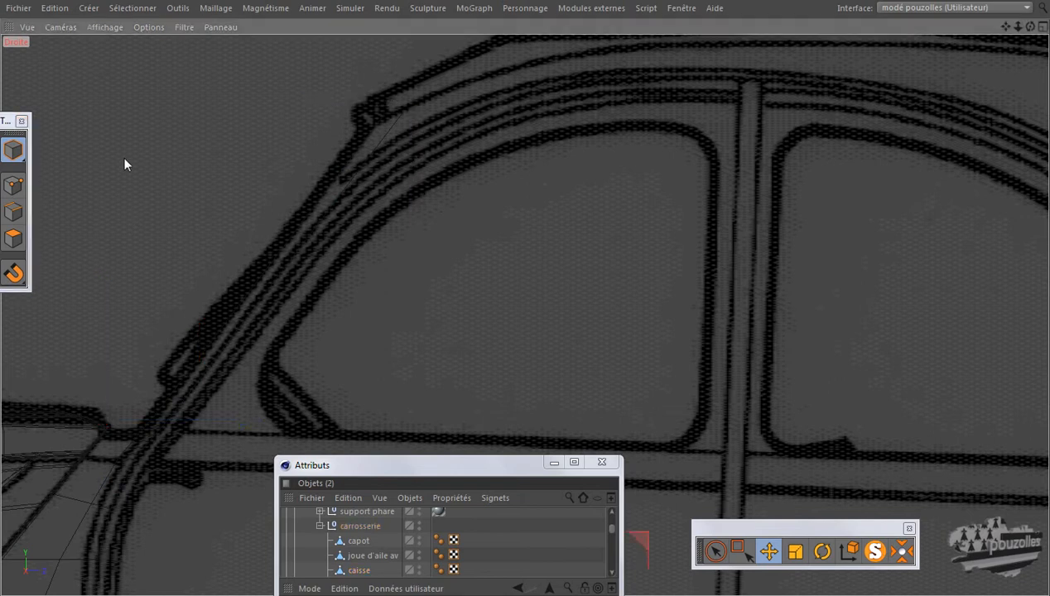
scroll(158, 199, "down", 5)
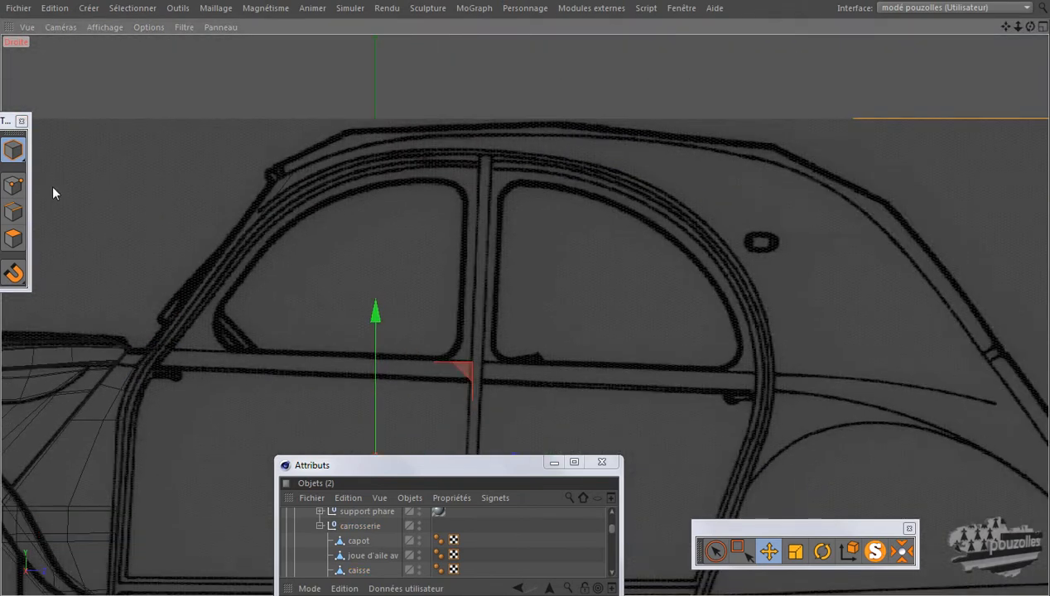
left_click(15, 212)
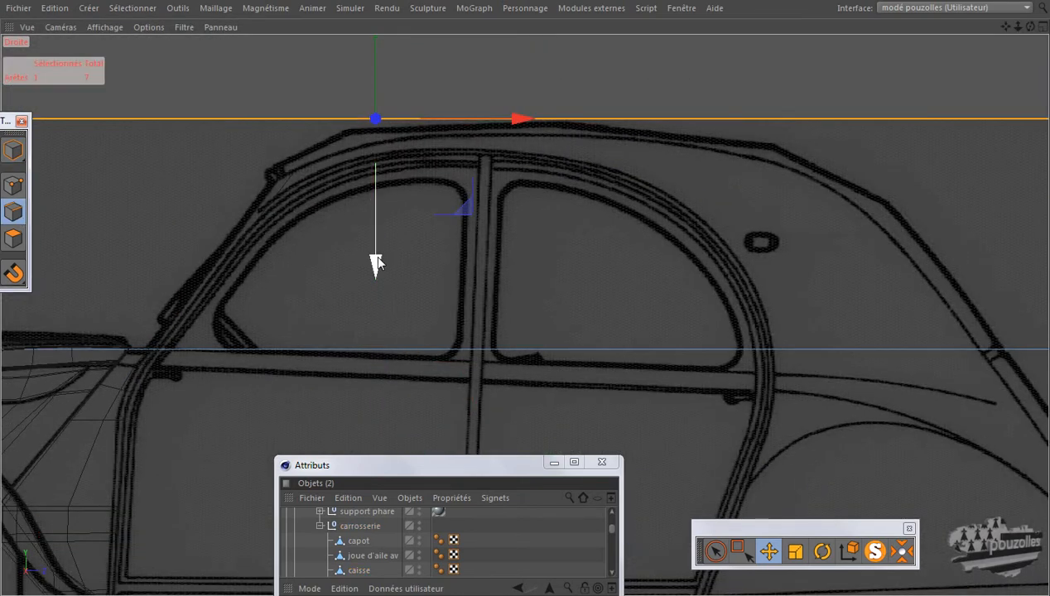
left_click_drag(374, 254, 380, 253)
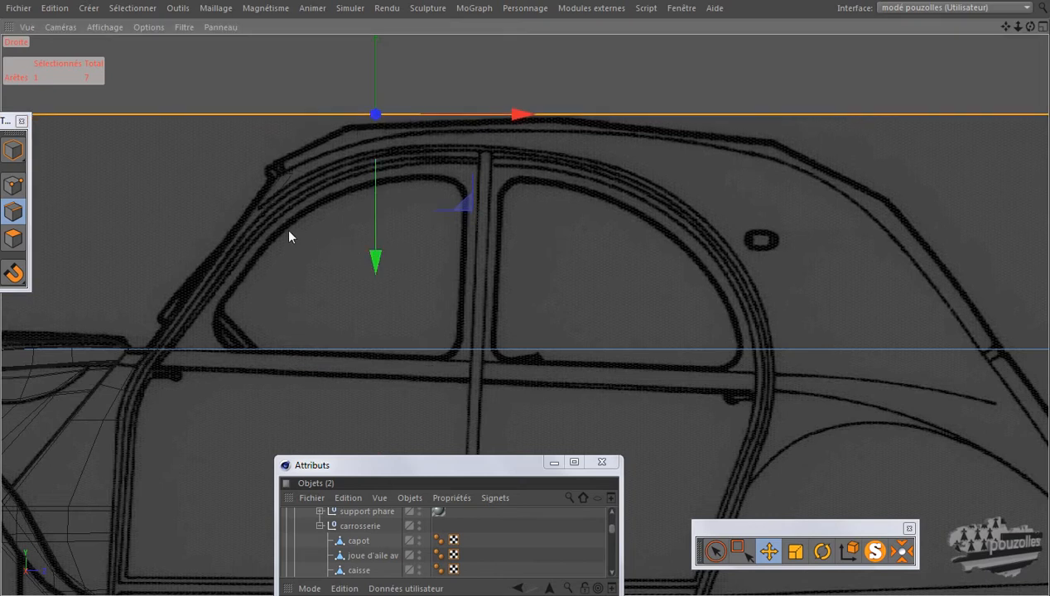
Maximize the top view and select its blueprint plane as a whole object
middle_click(252, 198)
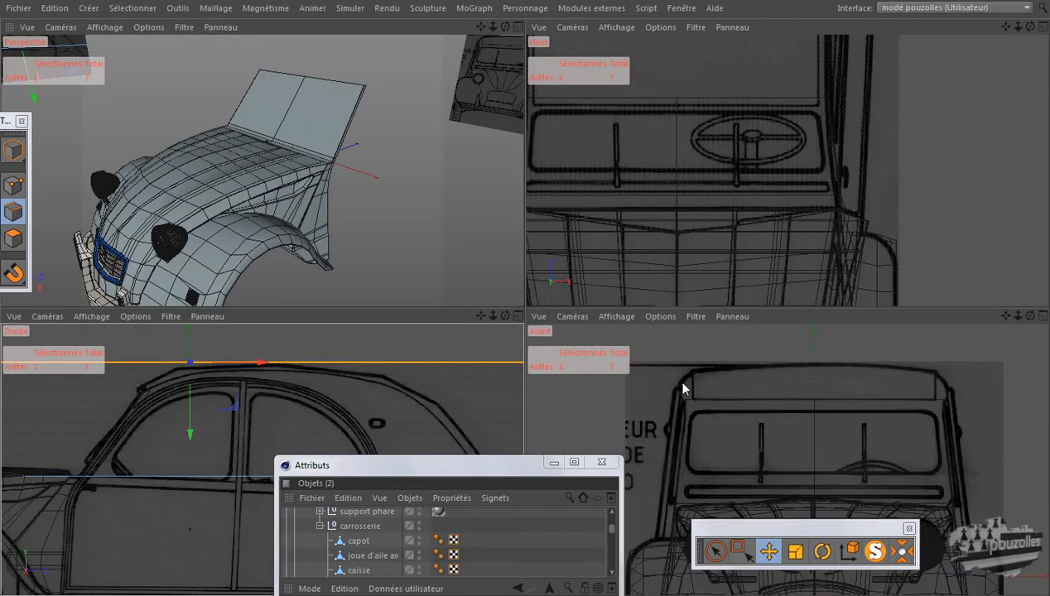
middle_click(659, 233)
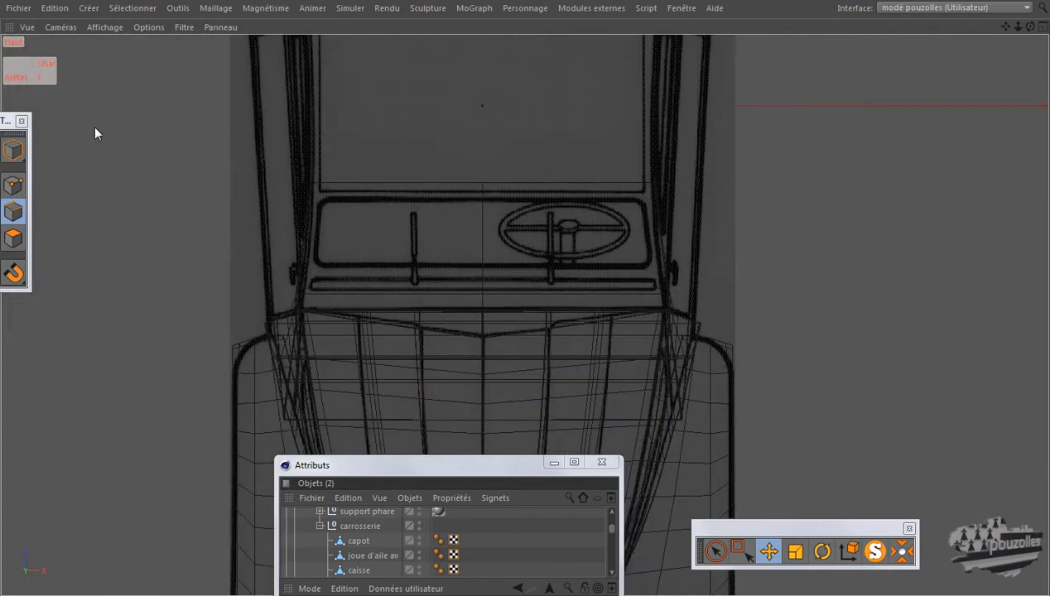
left_click(14, 149)
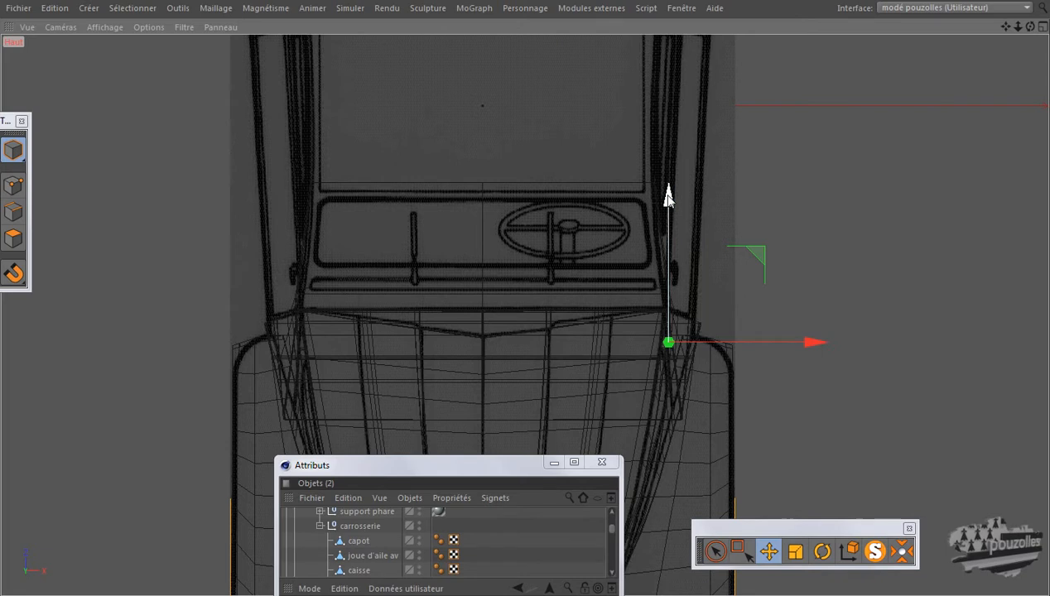
Try to shift the top-view blueprint about 10 cm along the car's length
left_click_drag(668, 197, 676, 190)
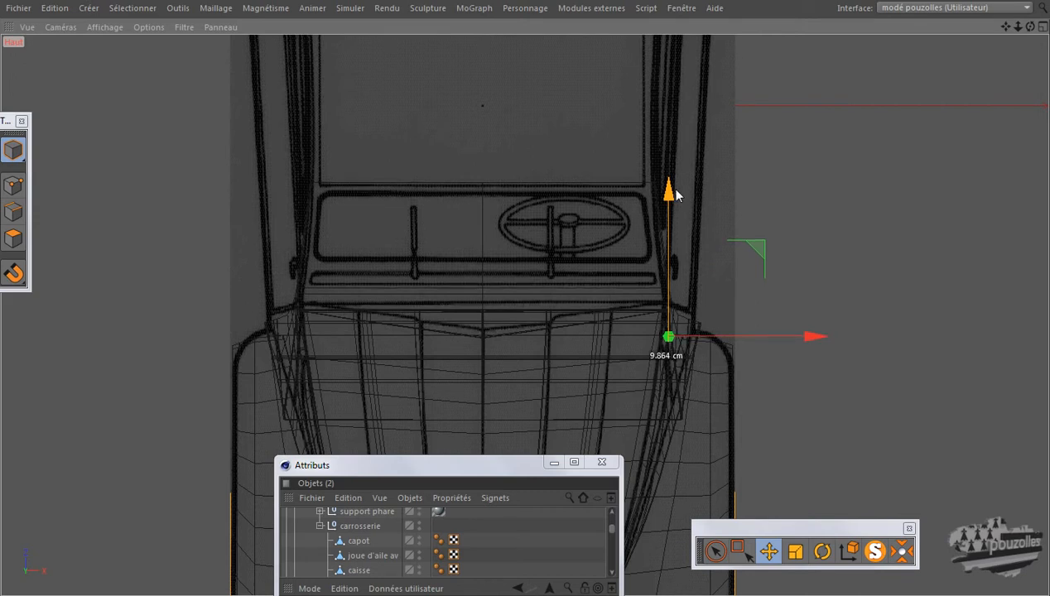
left_click_drag(676, 195, 676, 193)
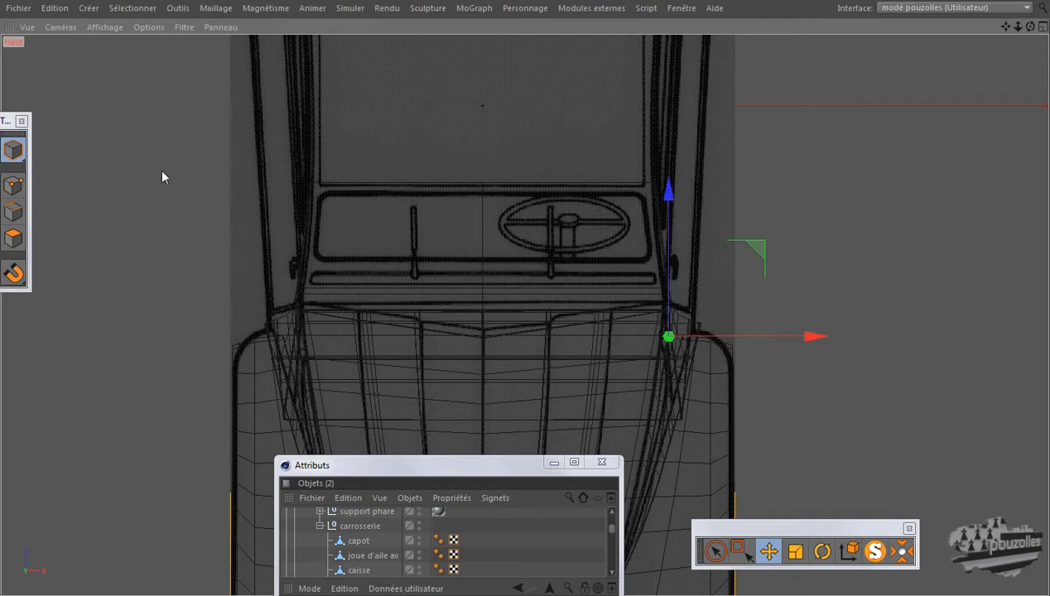
key("ctrl+z")
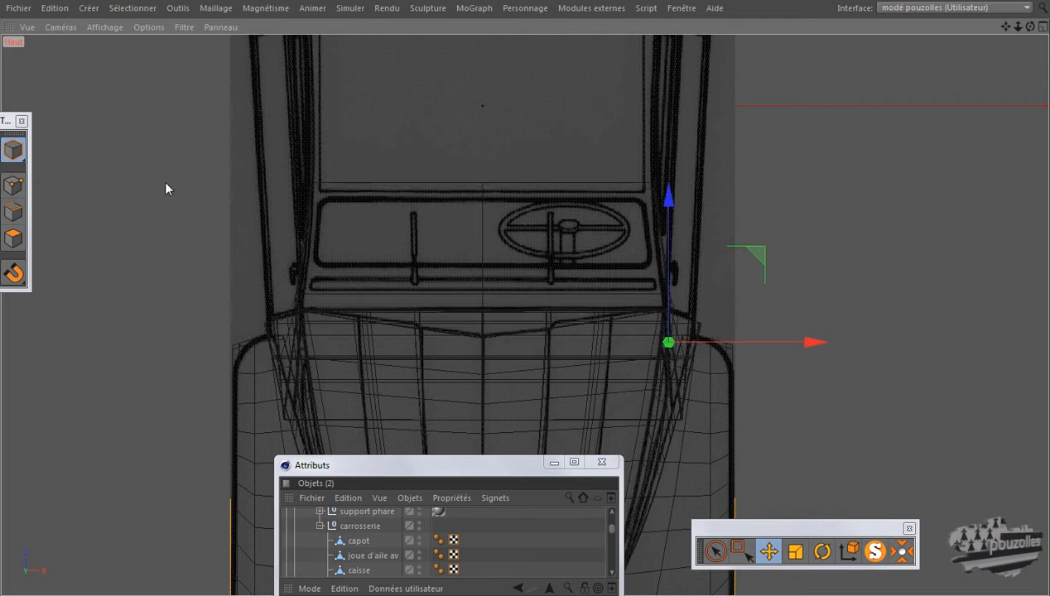
Cut the top-view blueprint plane straight across its full width with the Knife, just behind the rear edge of the hood
key("k")
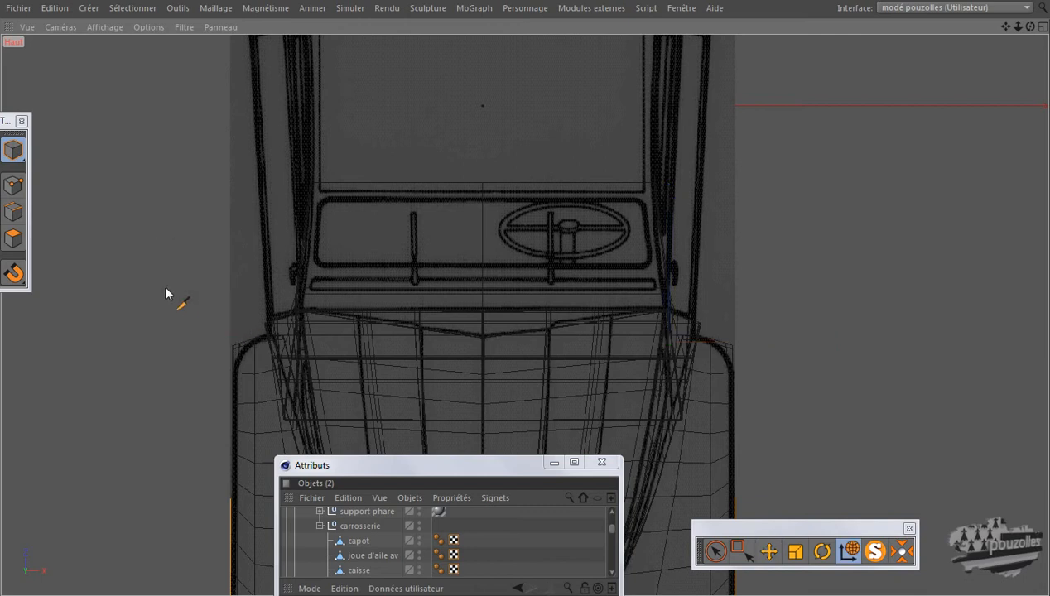
left_click(13, 186)
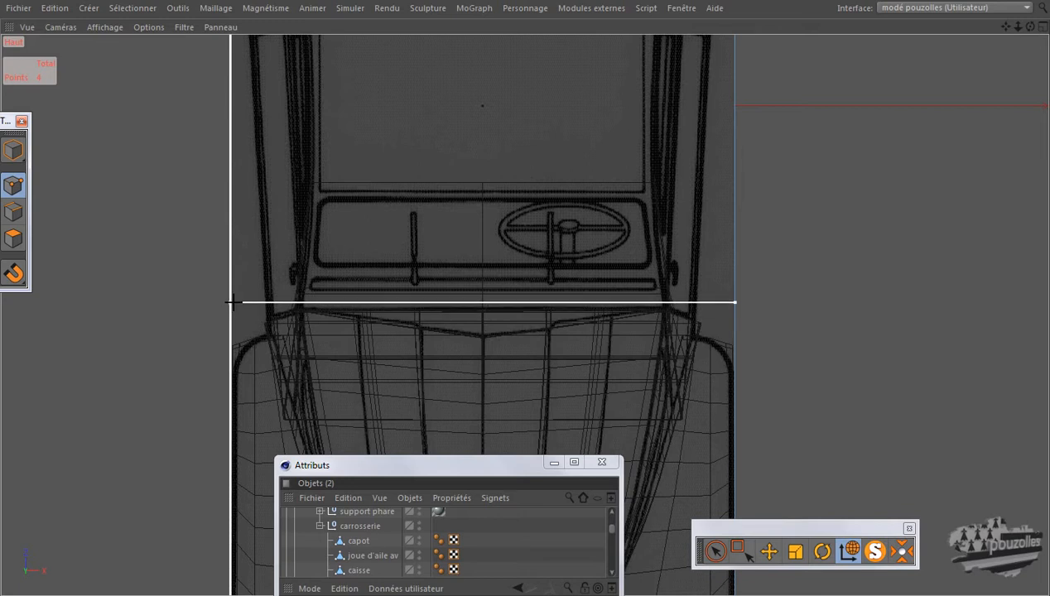
scroll(235, 303, "up", 3)
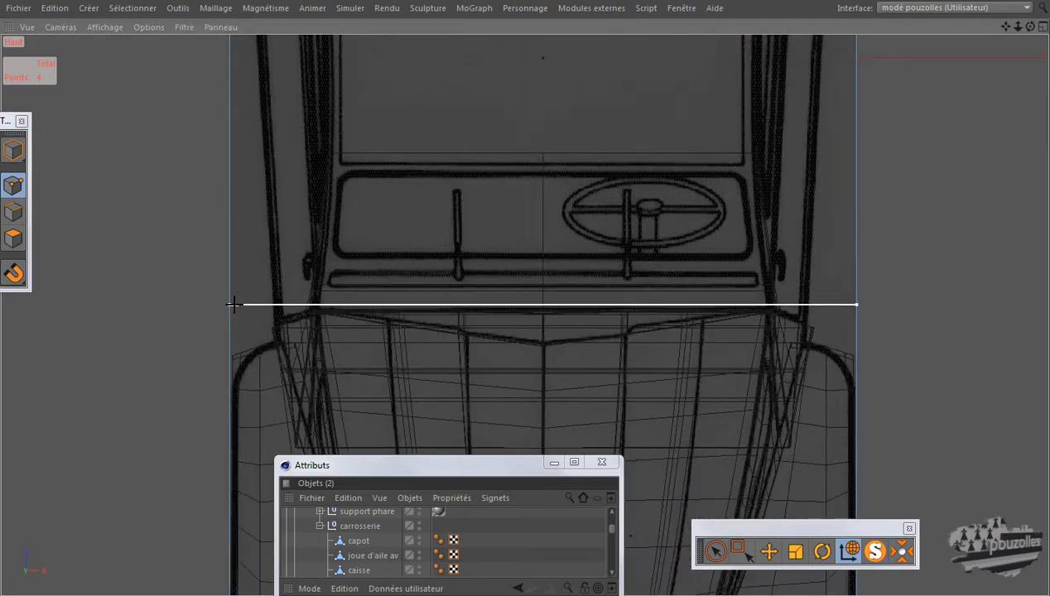
left_click(234, 305)
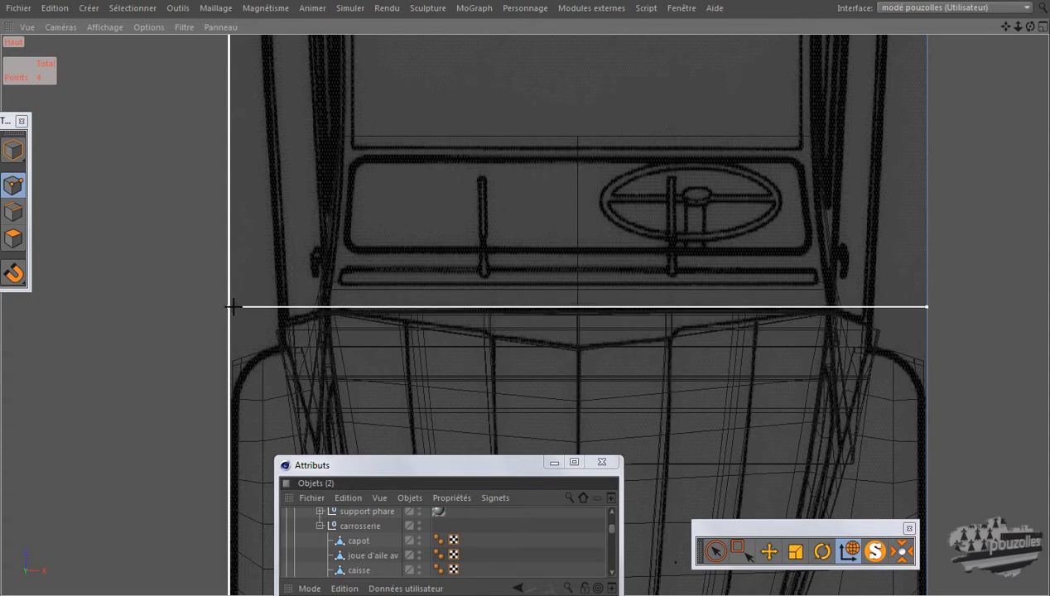
left_click(233, 306)
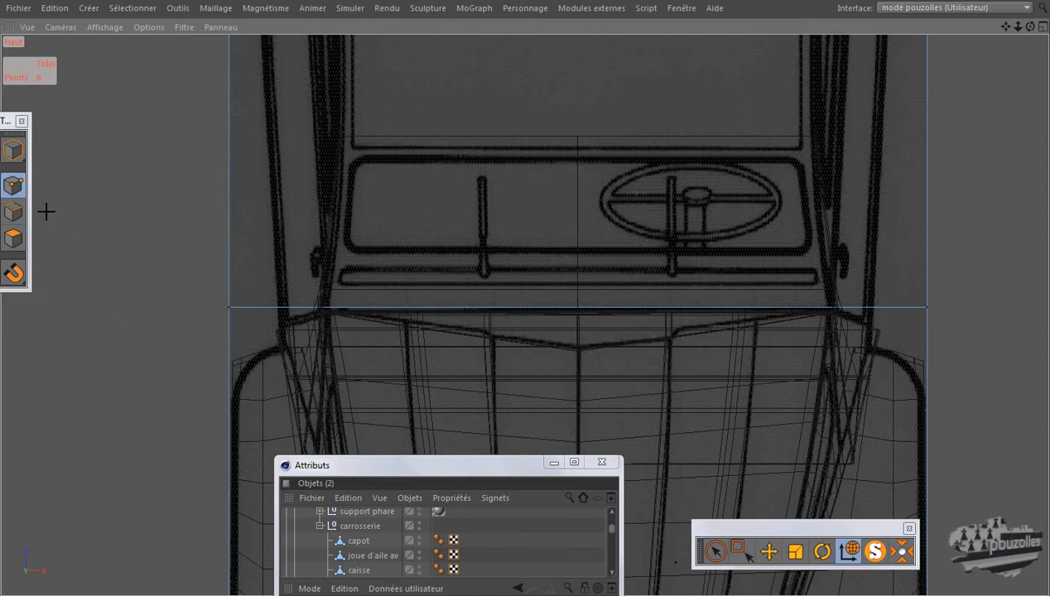
Move the top-view blueprint plane's rear edge slightly backward to stretch the drawing behind the cut, then deselect the edge
left_click(13, 212)
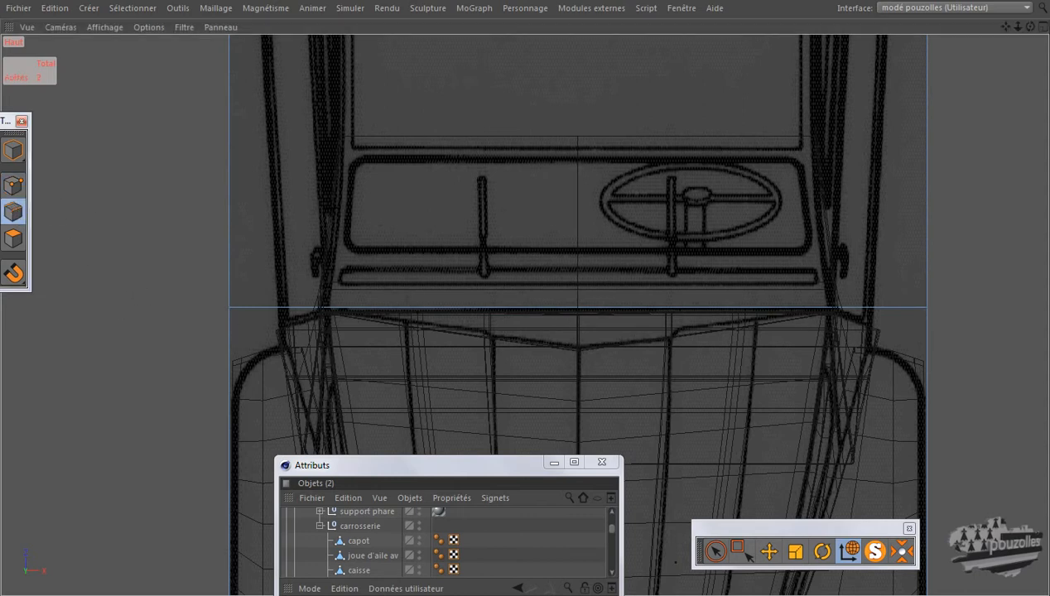
scroll(389, 242, "down", 6)
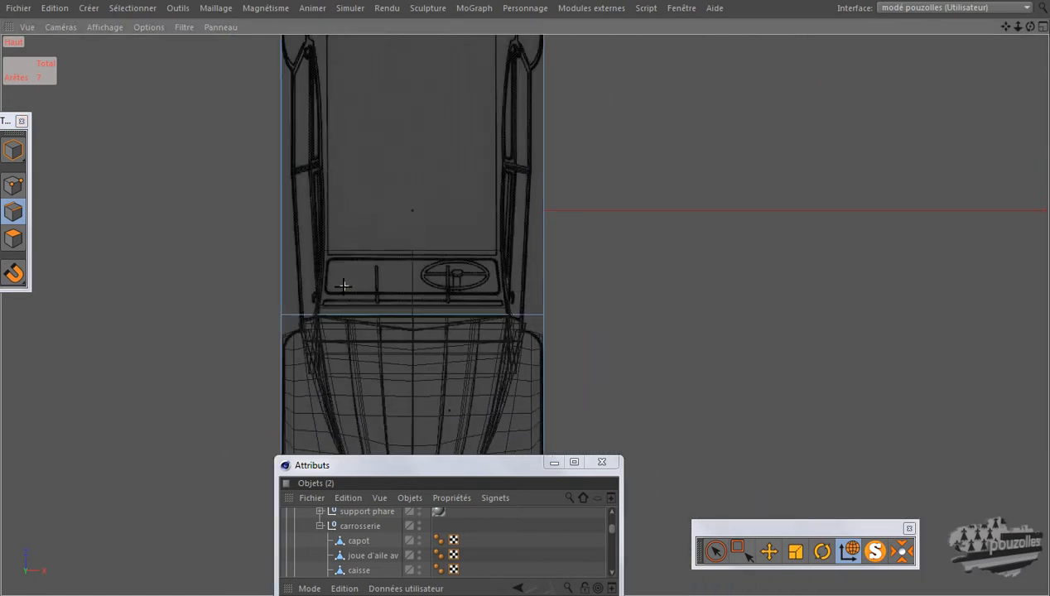
scroll(344, 286, "down", 5)
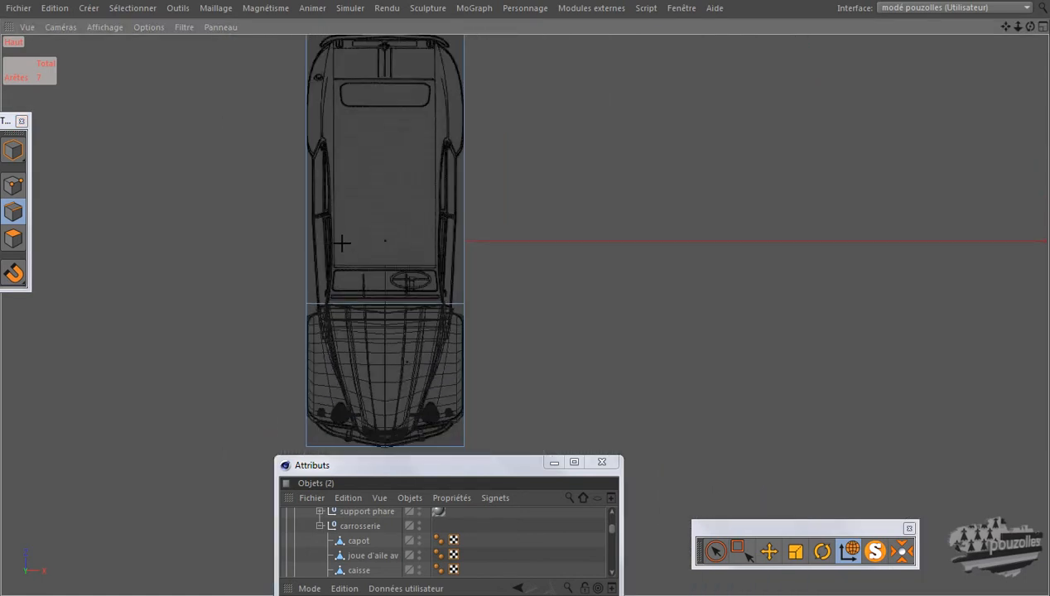
scroll(341, 243, "down", 1)
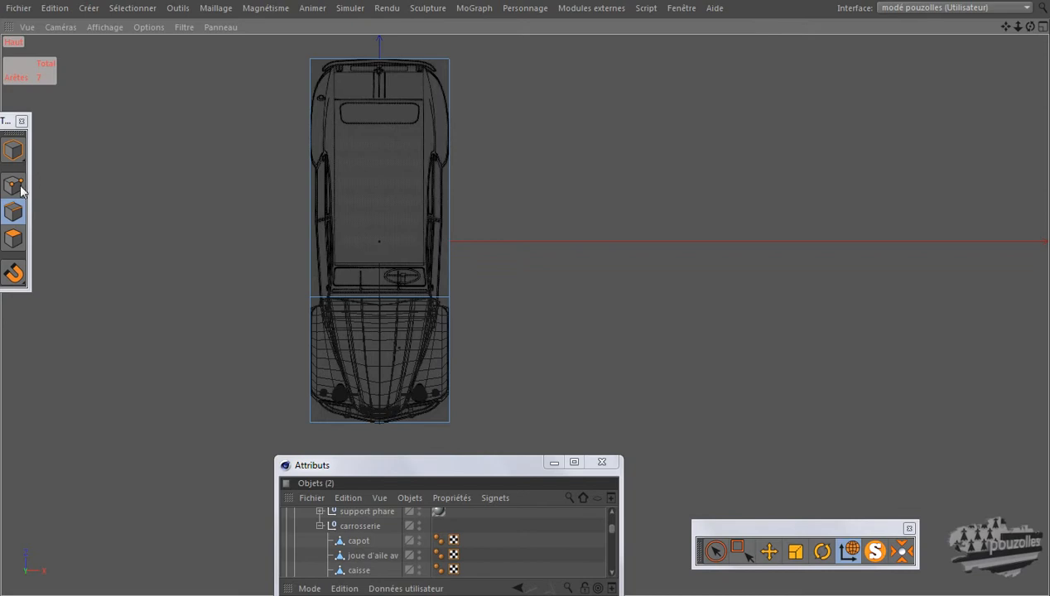
left_click(771, 553)
left_click(378, 58)
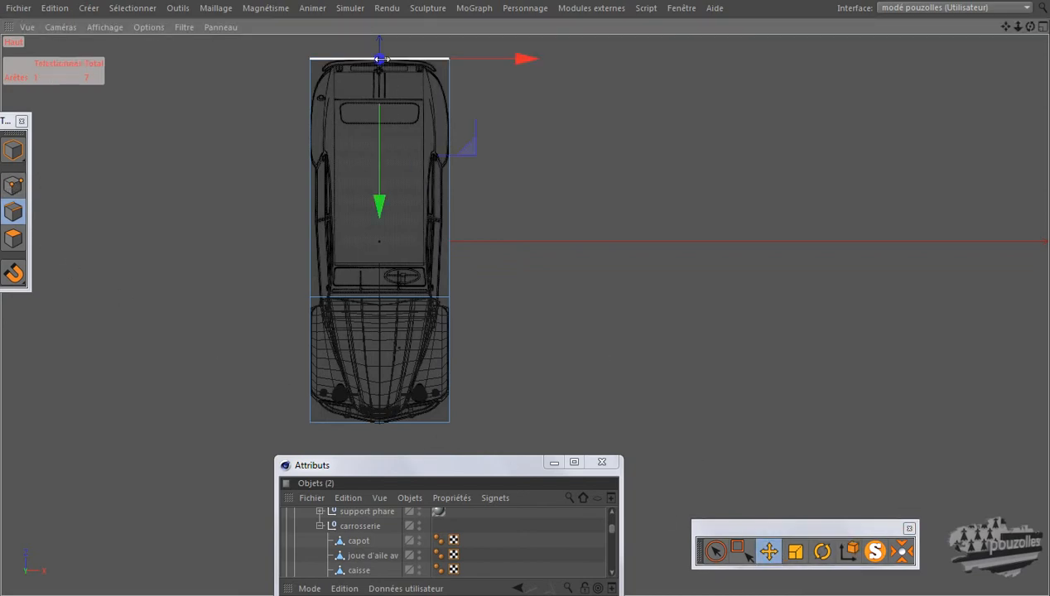
scroll(369, 225, "up", 5)
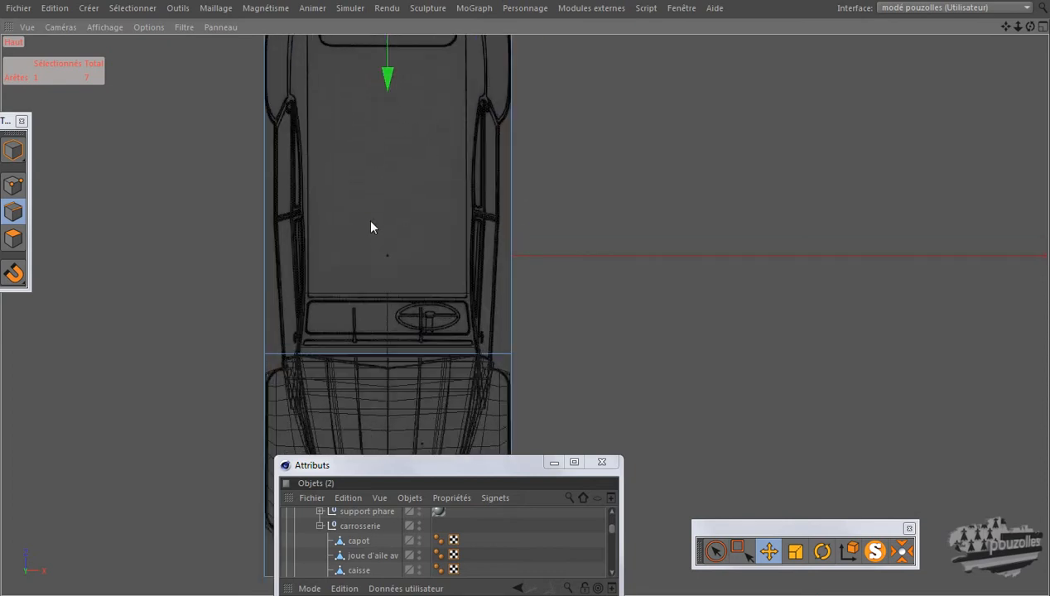
left_click_drag(389, 74, 393, 51)
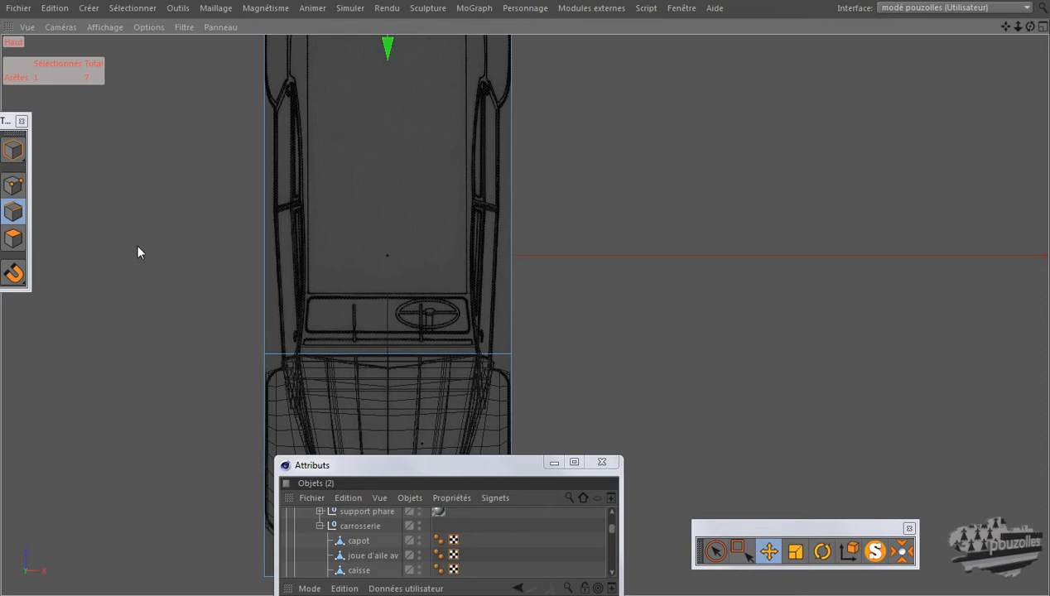
scroll(140, 268, "down", 5)
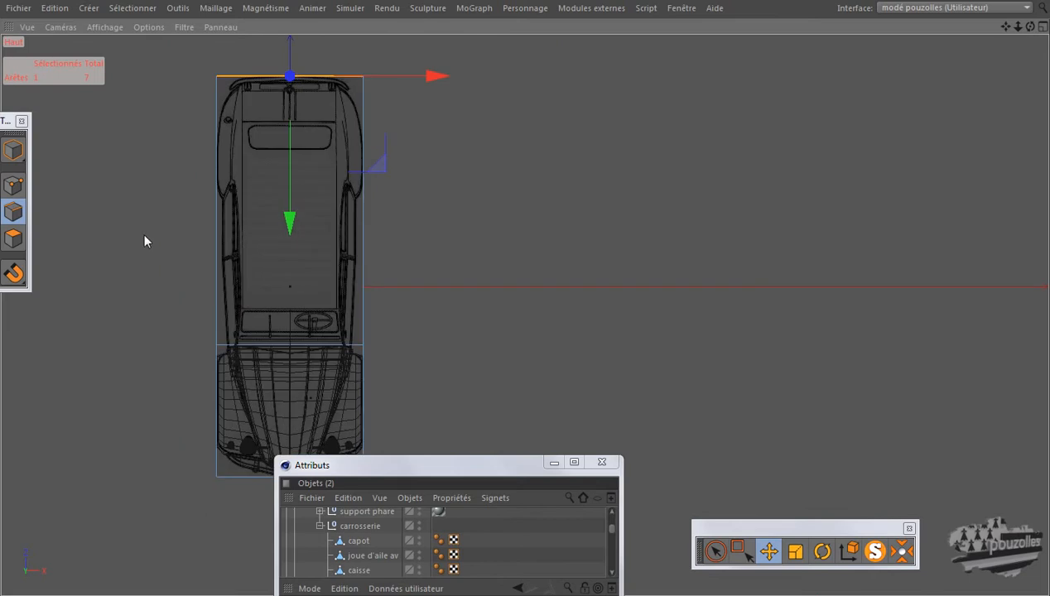
left_click(144, 235)
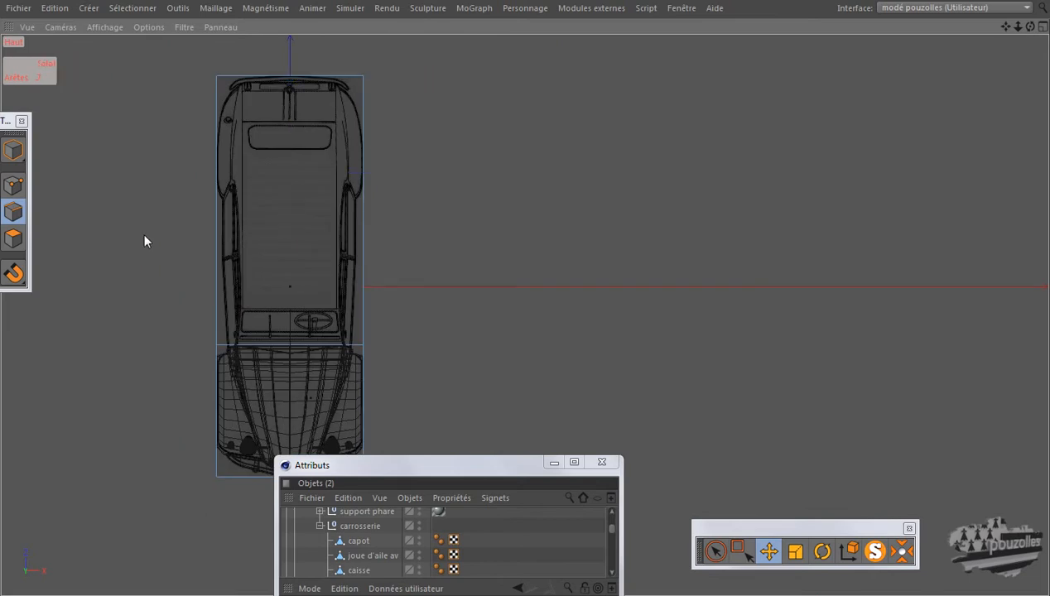
Add a cube as a length reference, move it rearward along the car and stretch it from the dashboard to near the rear end
left_click(86, 8)
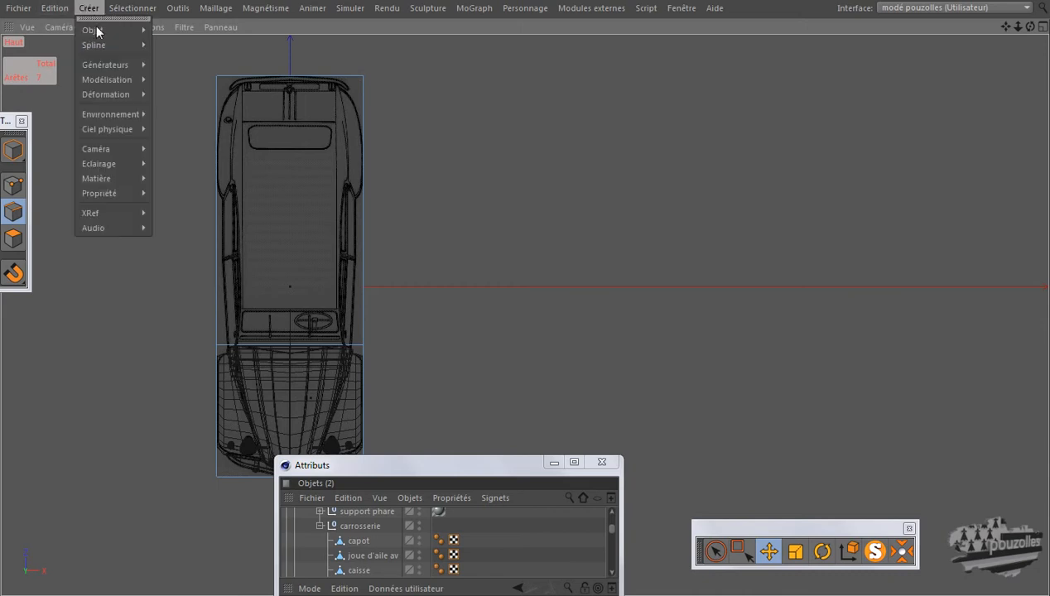
mouse_move(105, 29)
left_click(183, 99)
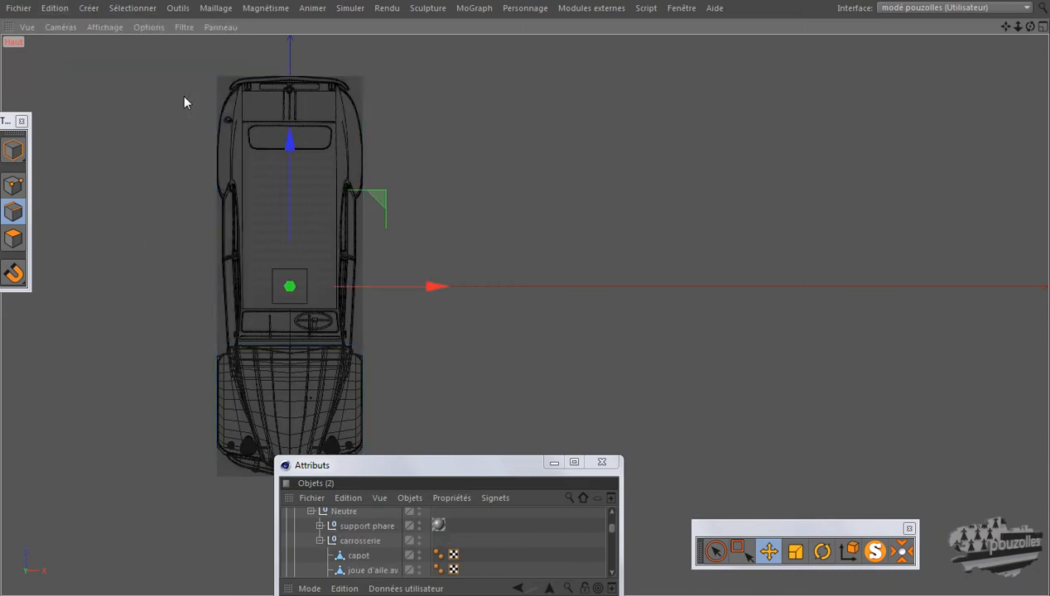
left_click(13, 149)
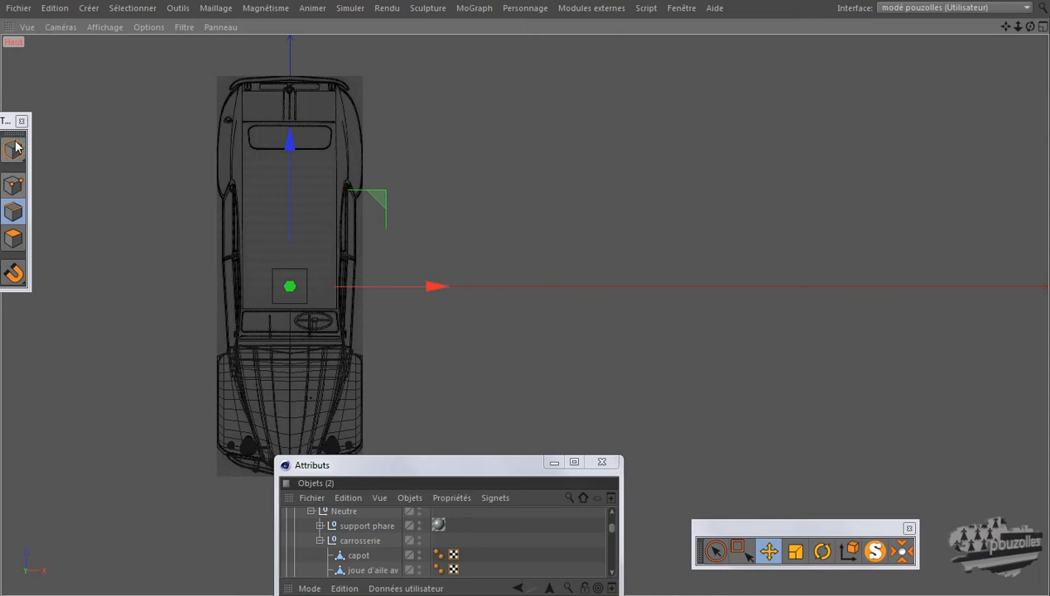
left_click_drag(288, 174, 294, 95)
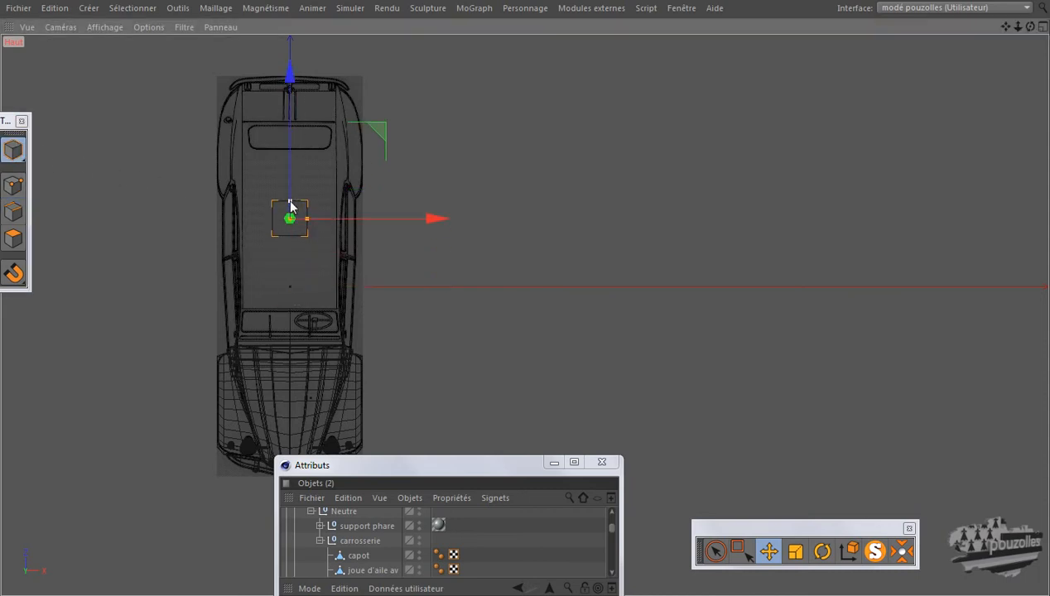
left_click_drag(292, 203, 293, 101)
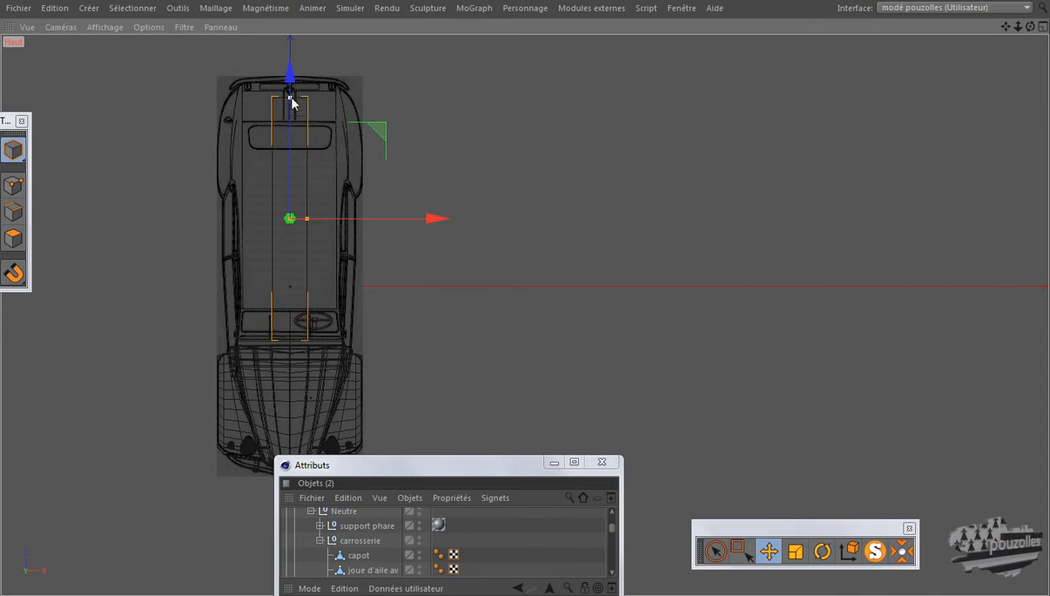
Make the reference cube editable and move its four front points about 31 cm forward to the rear edge of the hood
left_click(22, 184)
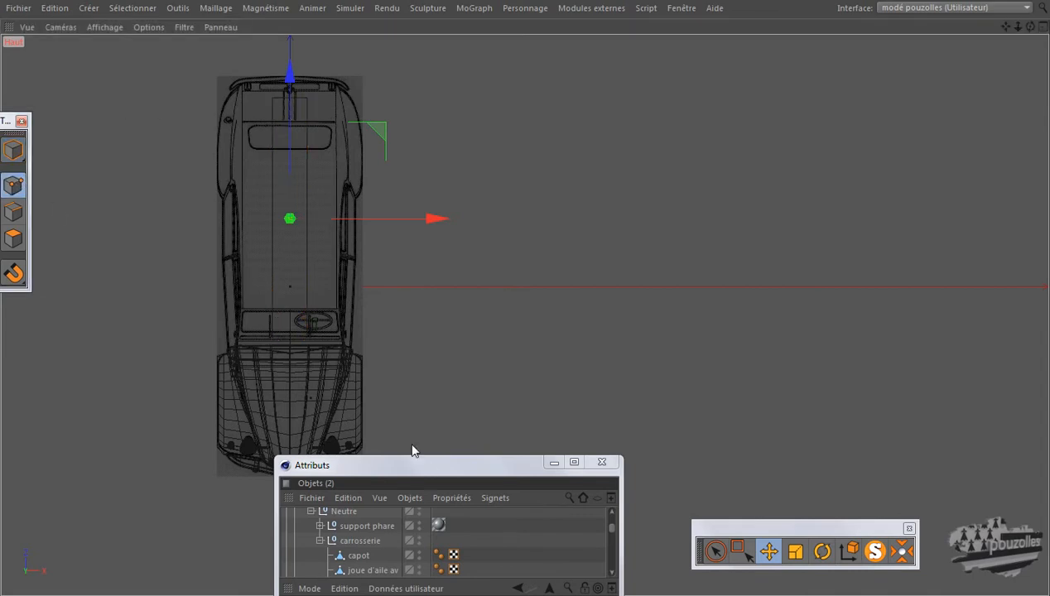
left_click(737, 549)
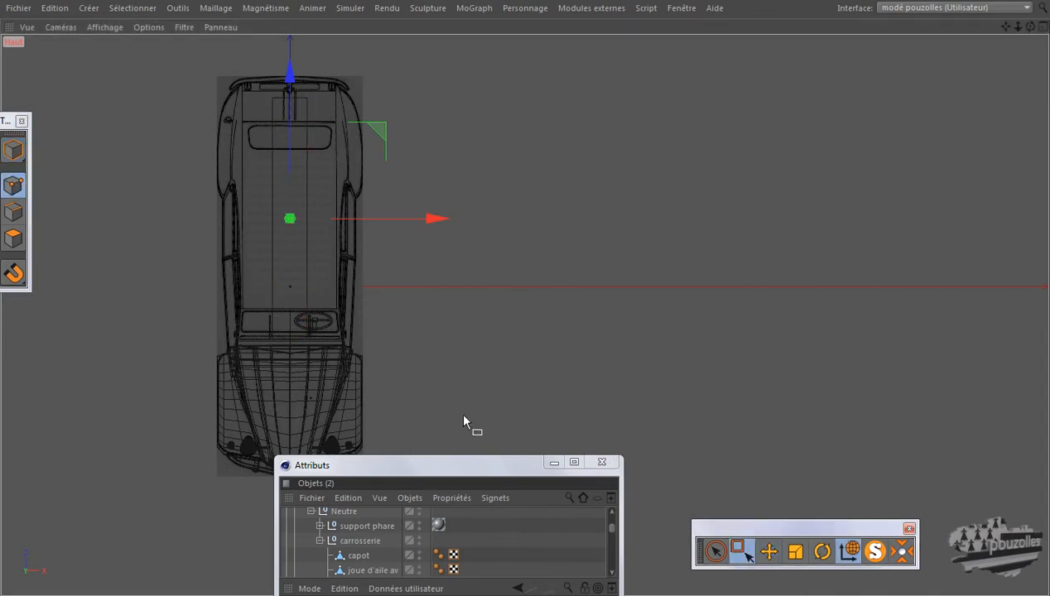
scroll(271, 363, "up", 4)
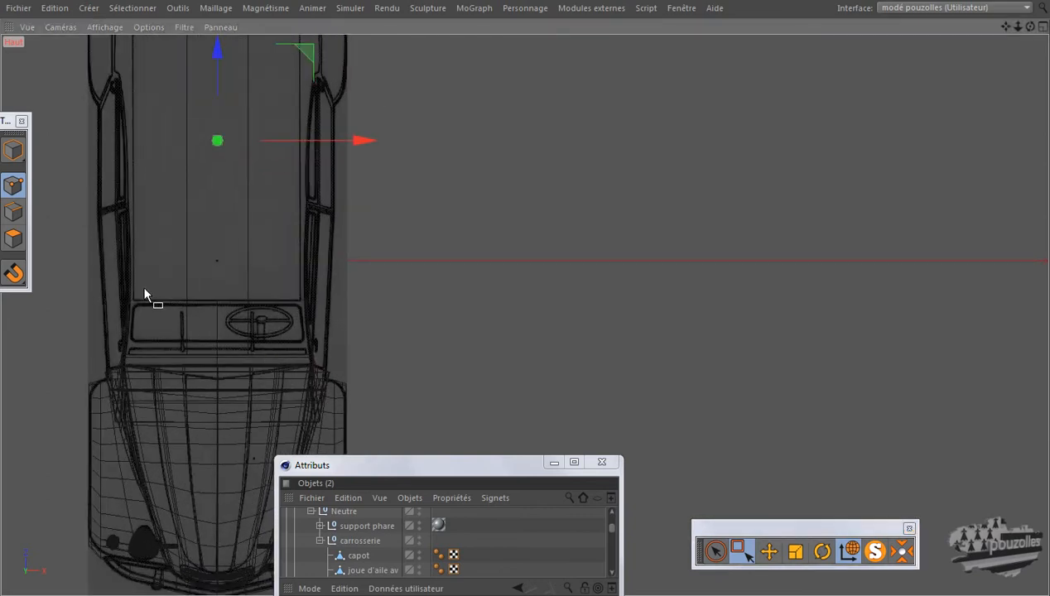
key("c")
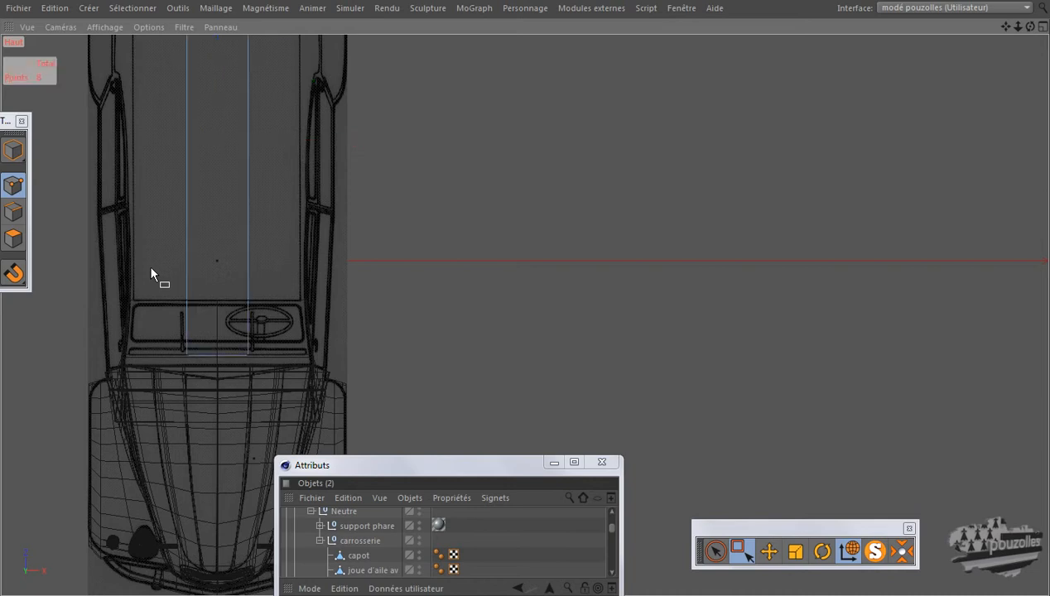
left_click_drag(150, 301, 286, 371)
scroll(248, 364, "up", 5)
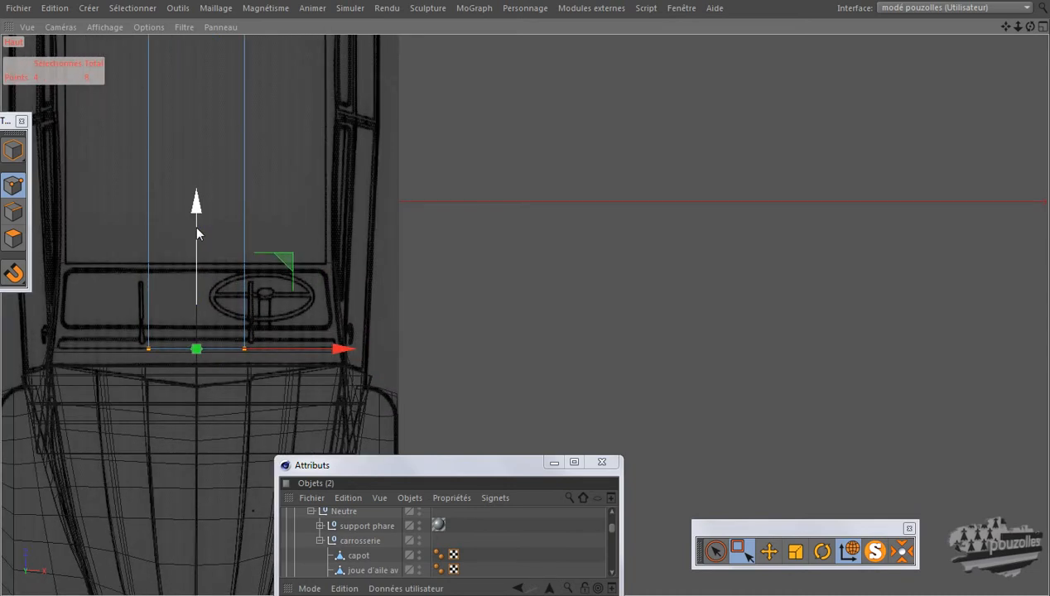
left_click_drag(198, 227, 198, 239)
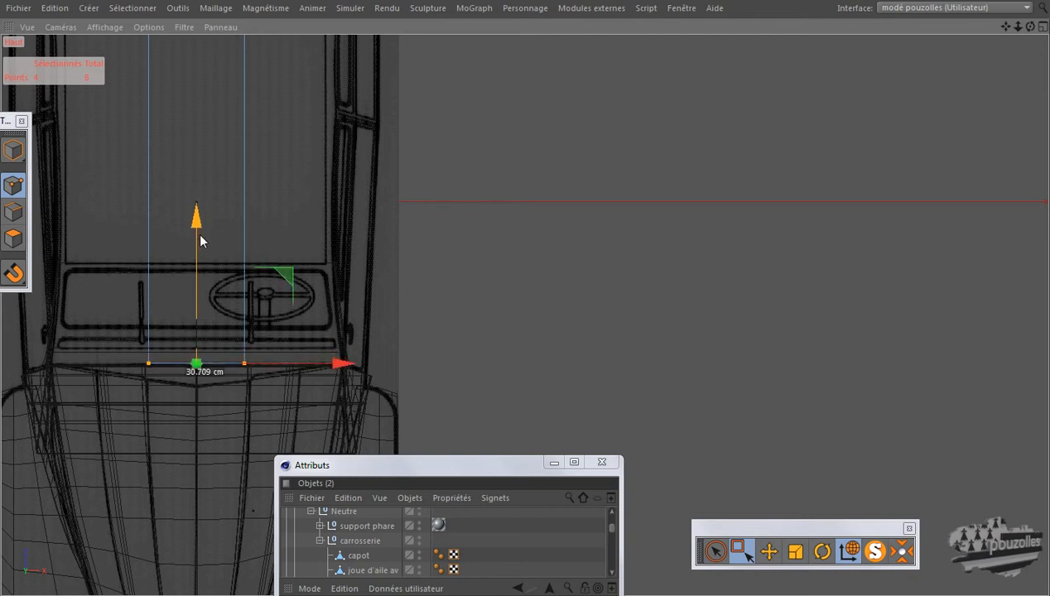
Try to extend the reference box's four rear points to the top-view blueprint's rear edge, and compare its length with the side-view drawing
scroll(208, 443, "down", 5)
scroll(207, 451, "down", 2)
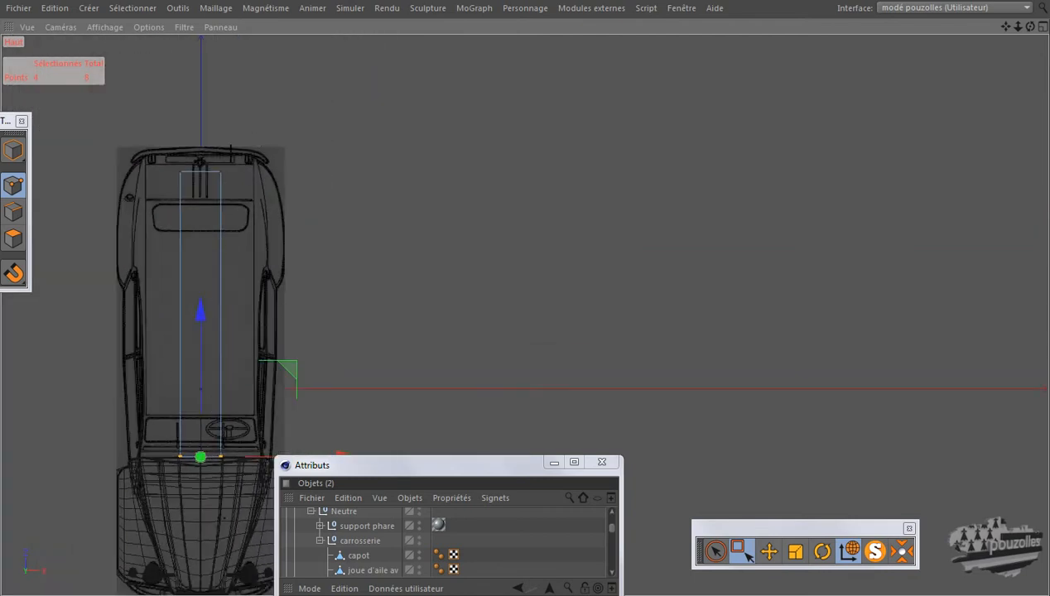
left_click_drag(181, 160, 202, 96)
middle_click(181, 200)
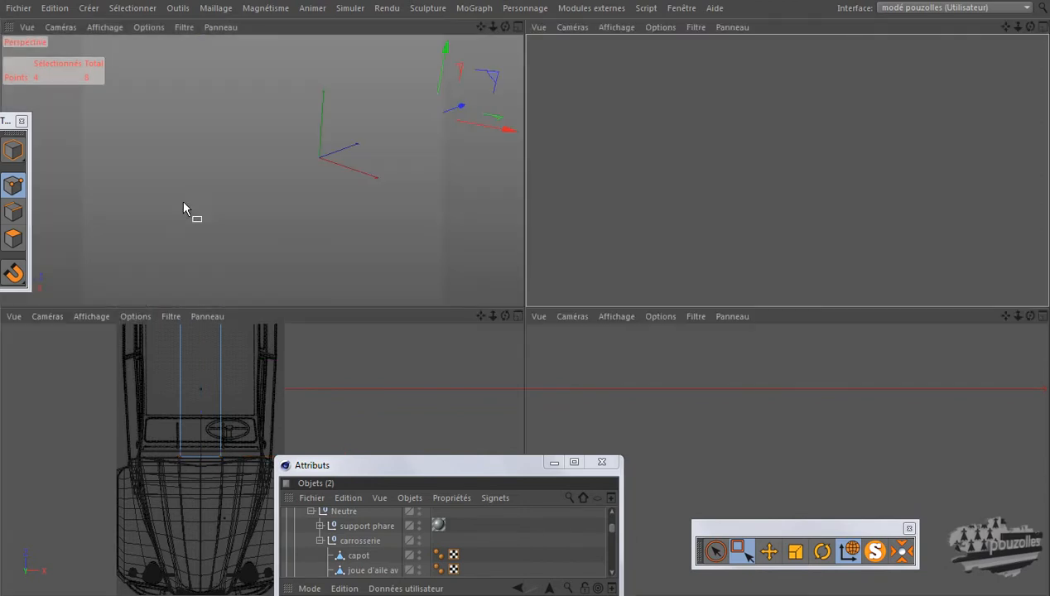
middle_click(420, 323)
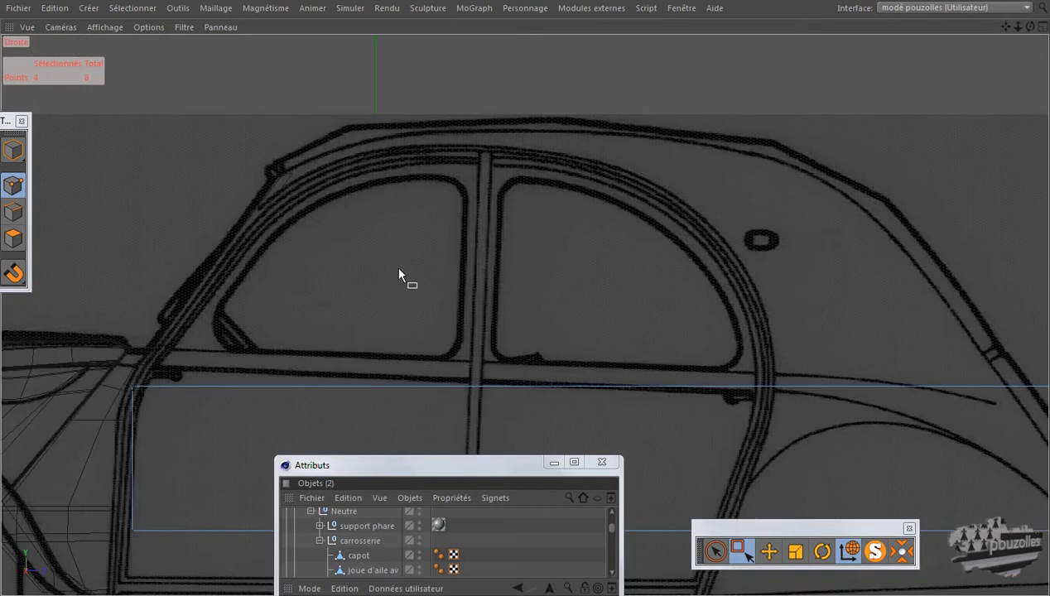
scroll(399, 273, "down", 3)
scroll(332, 226, "down", 1)
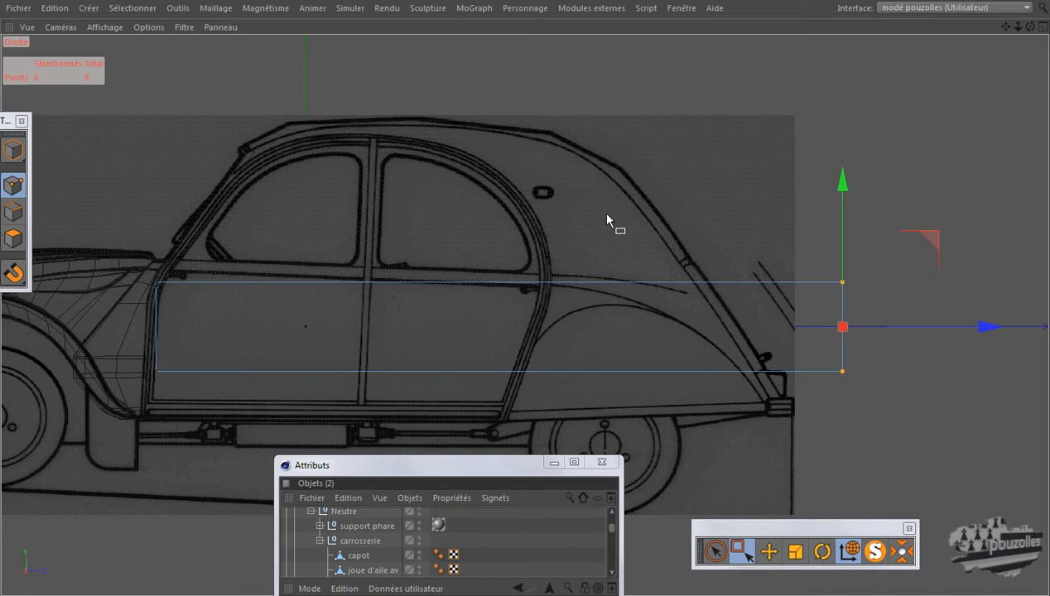
scroll(633, 214, "down", 3)
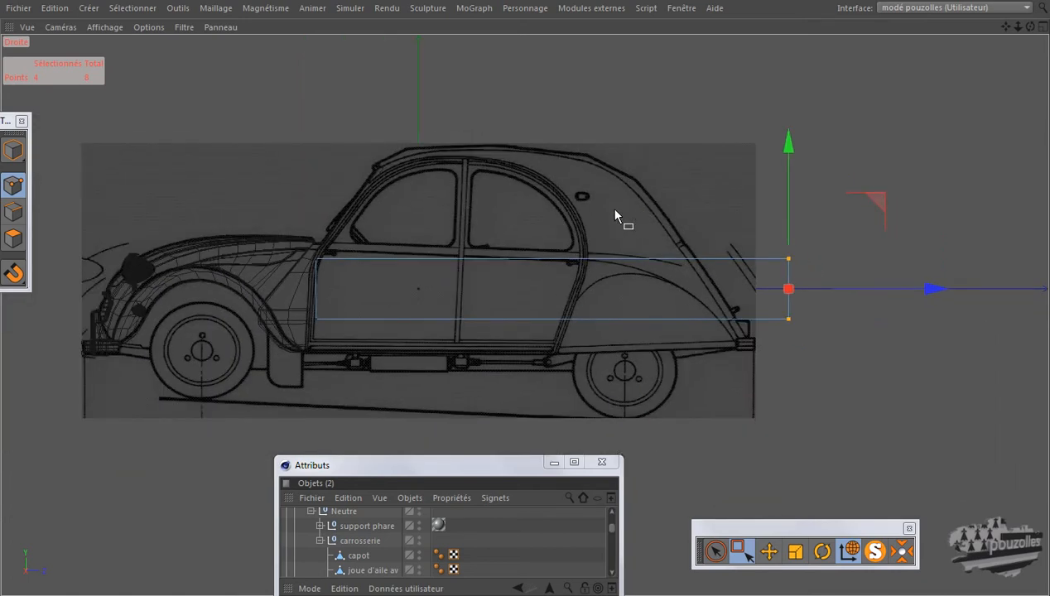
middle_click(340, 173)
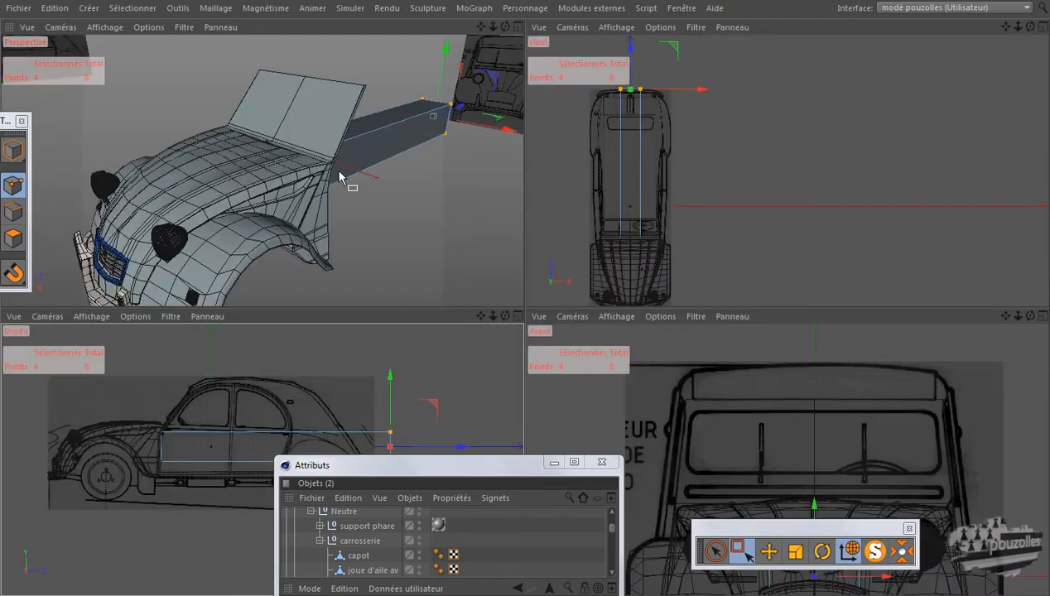
Return to the maximized top view, treat the reference box as a whole object and undo the extension of its rear end
middle_click(564, 172)
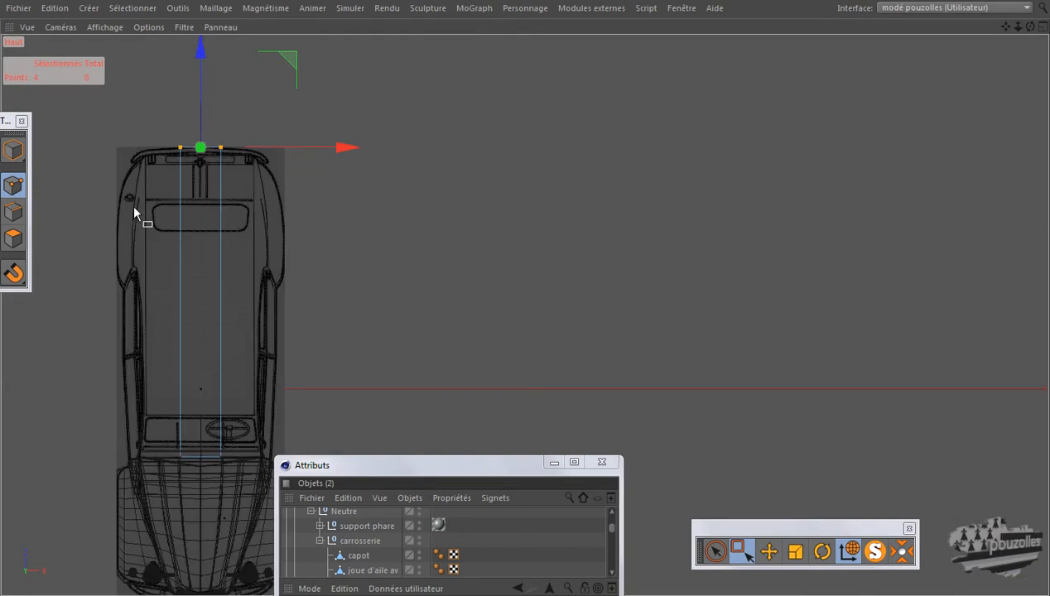
left_click(12, 149)
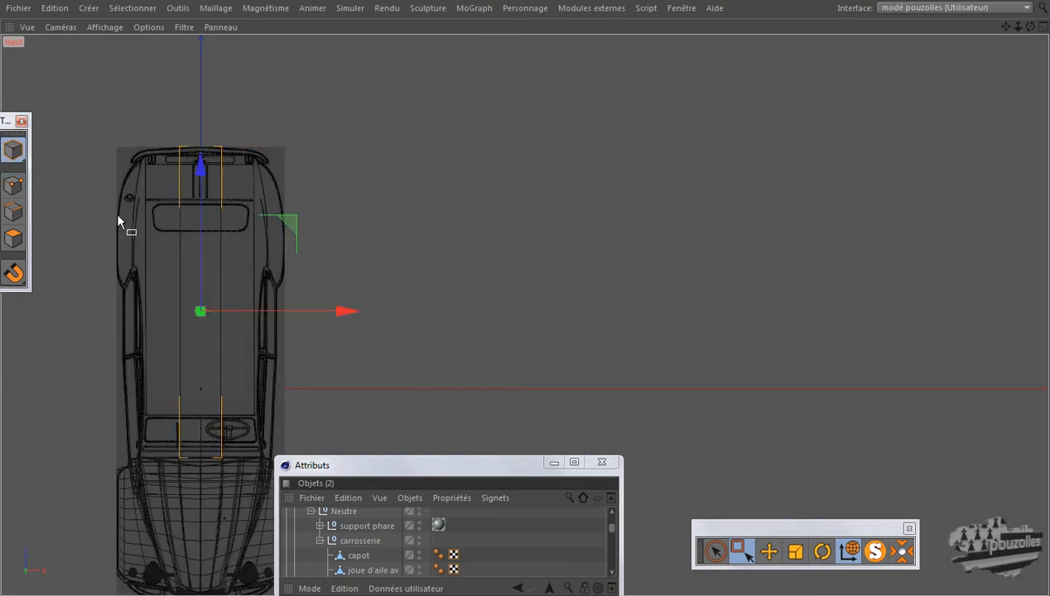
key("e")
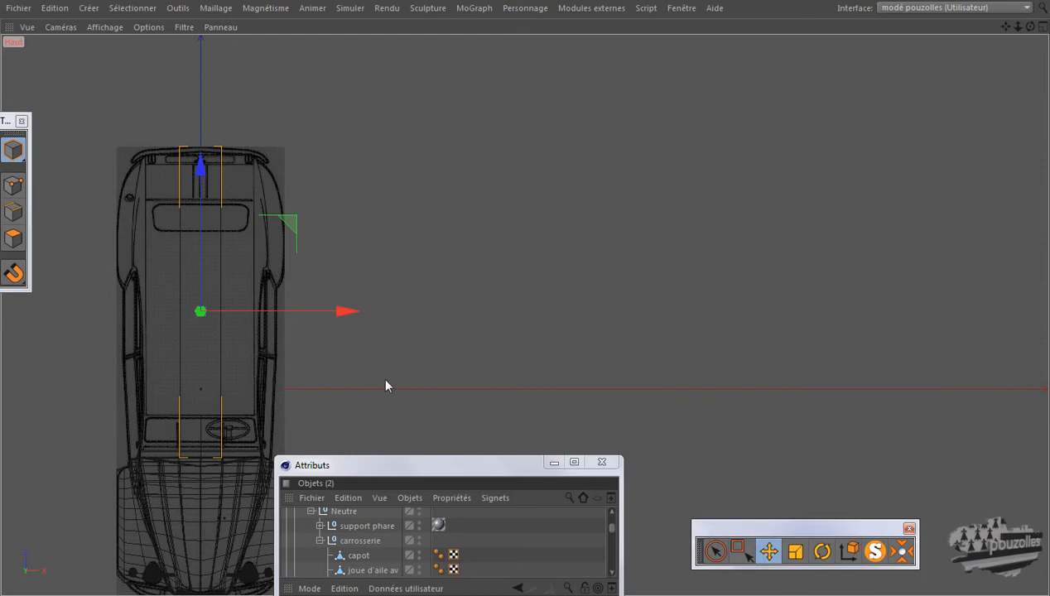
left_click(81, 193)
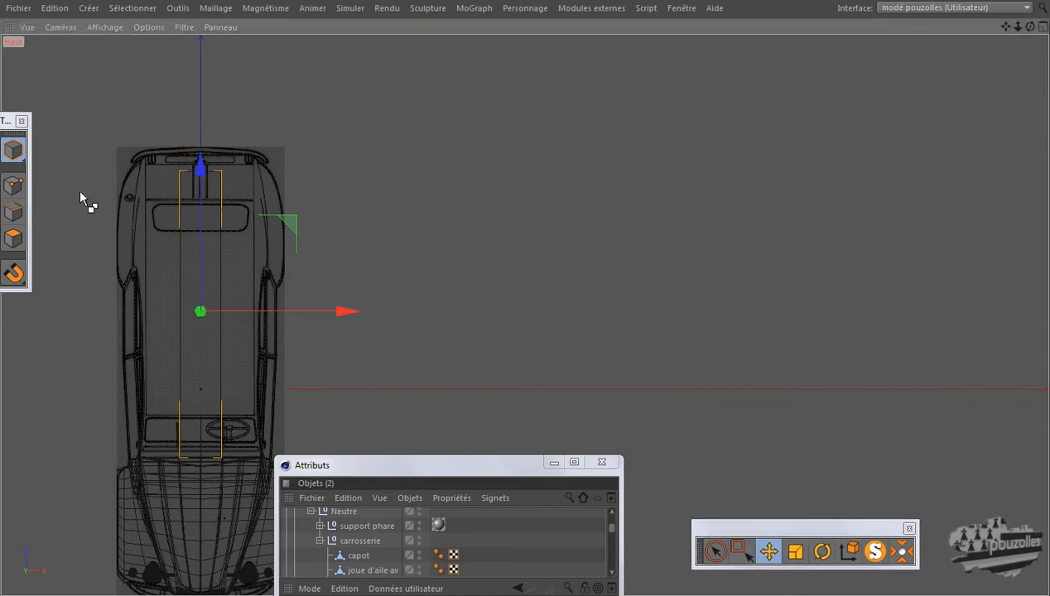
Undo the reference box's creation and the last lengthening of the top-view blueprint plane
key("ctrl+z")
key("ctrl+z")
key("ctrl+z")
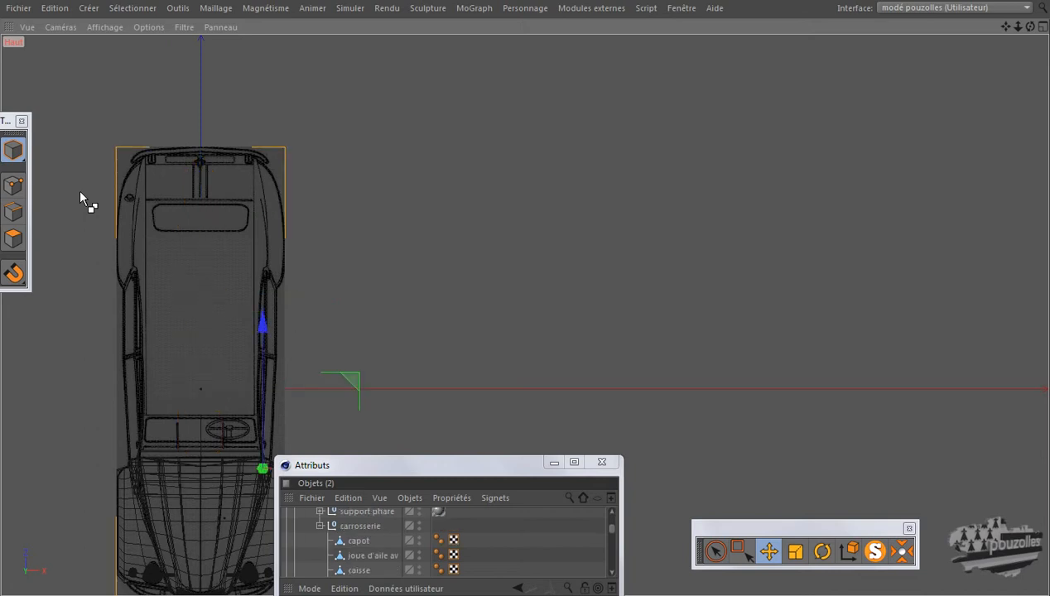
key("ctrl+z")
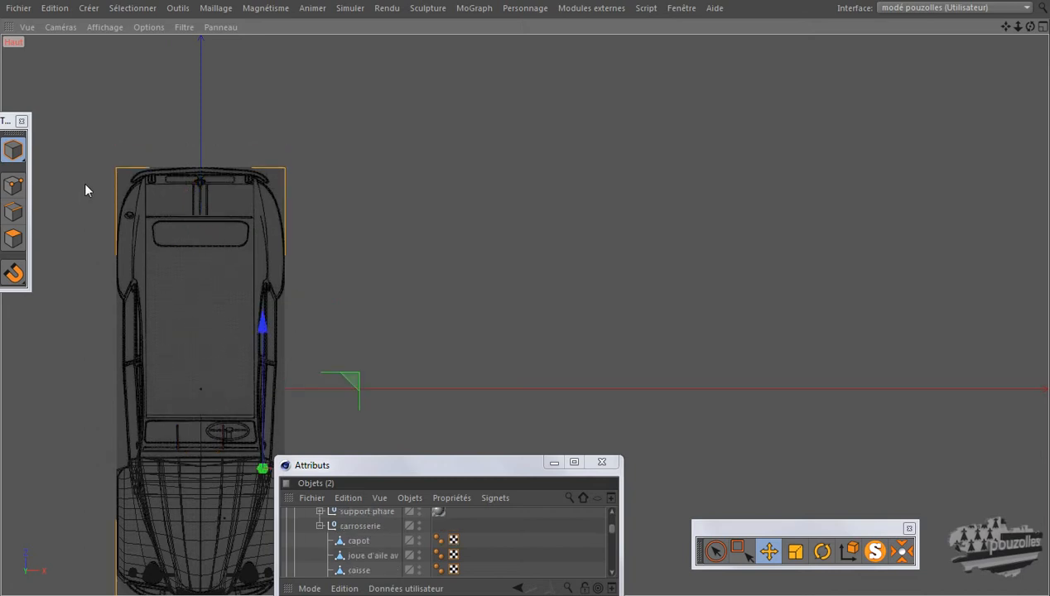
Add a new cube as a length reference and make it editable for working on its points
left_click(66, 7)
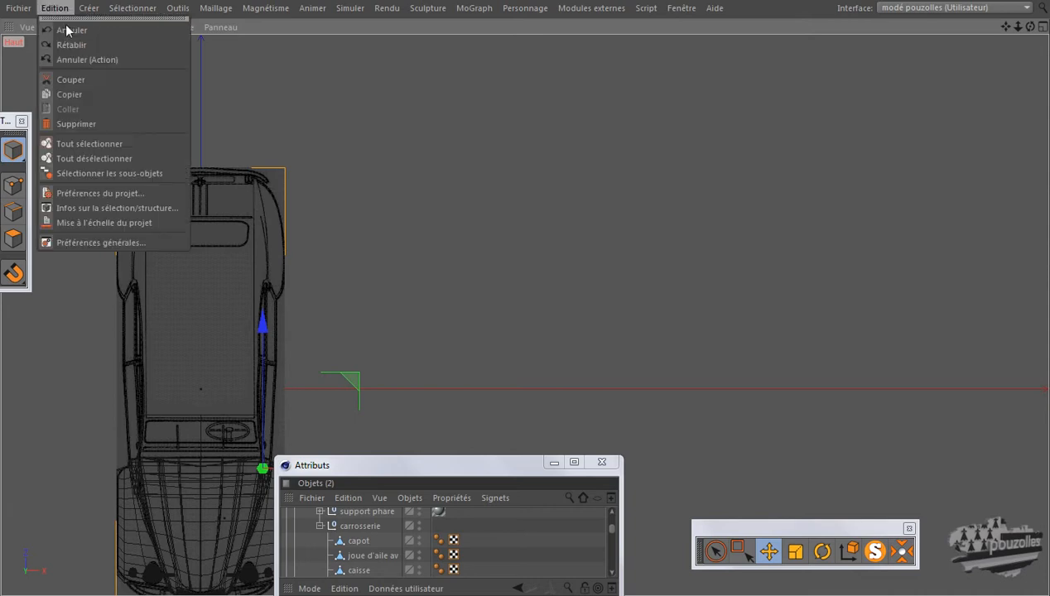
mouse_move(88, 7)
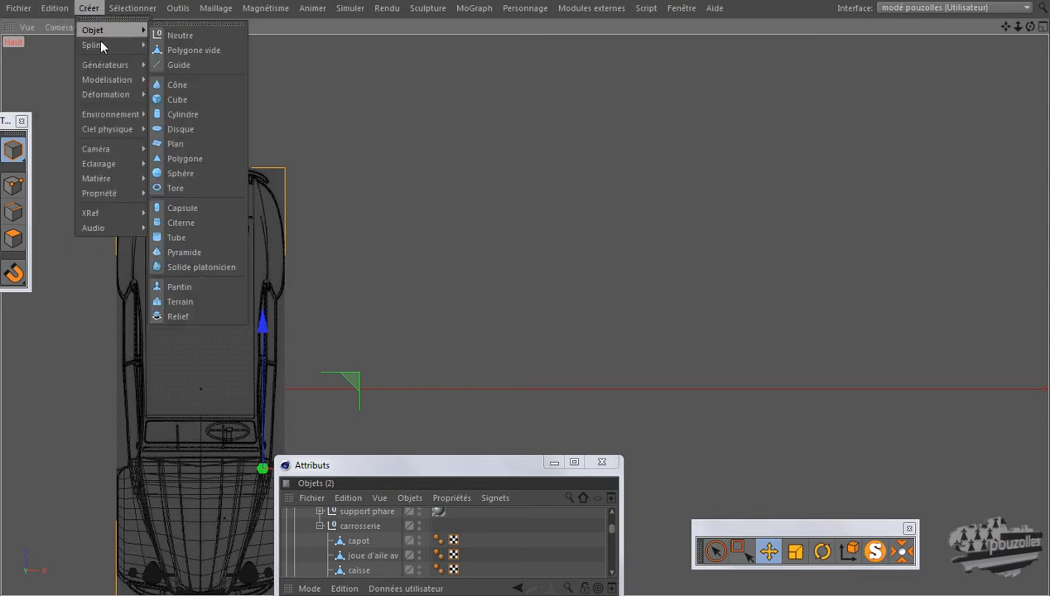
left_click(198, 98)
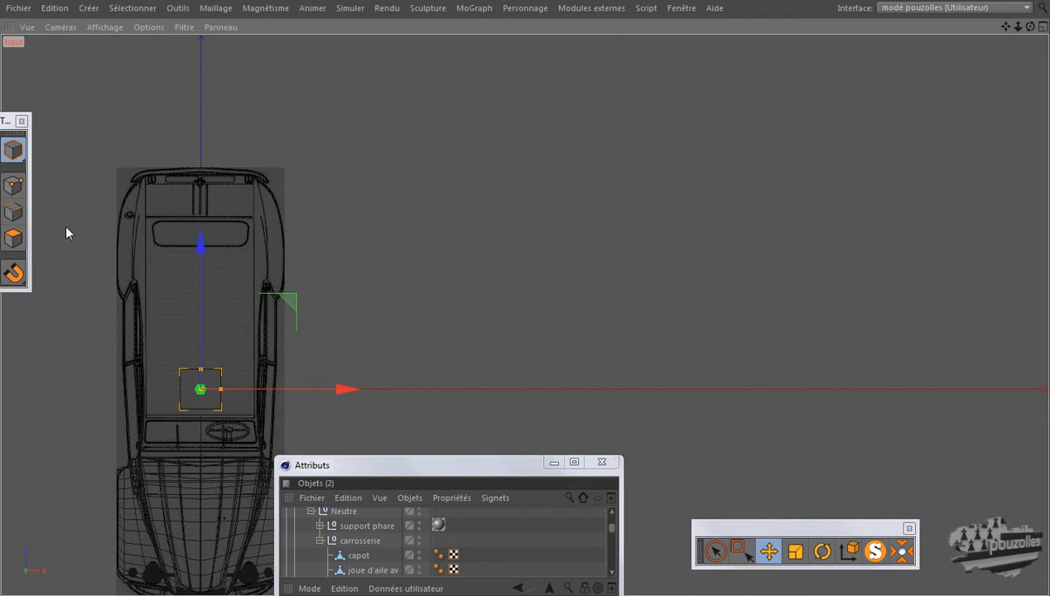
left_click(13, 185)
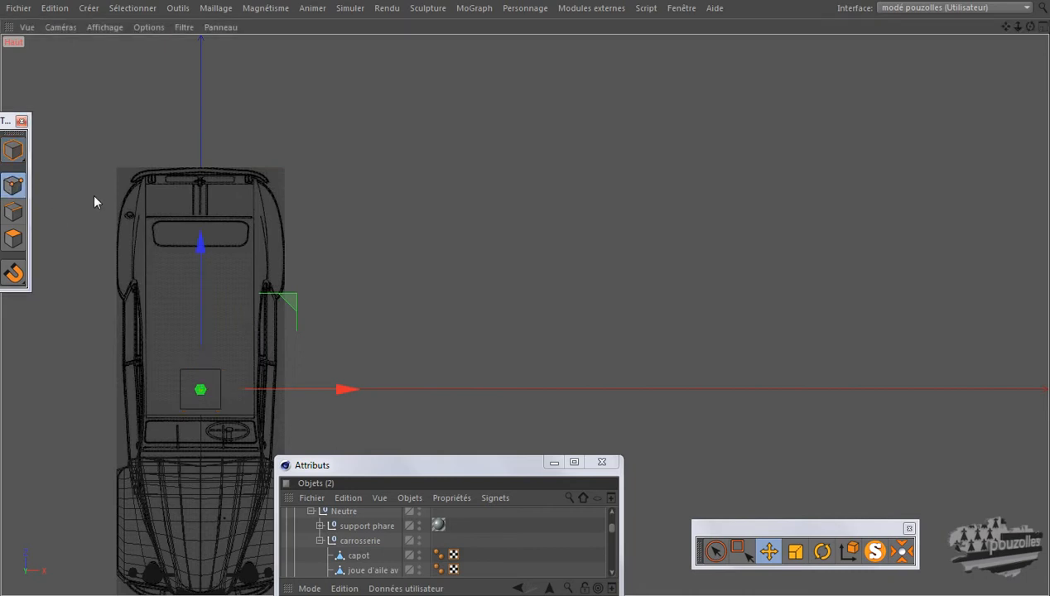
key("c")
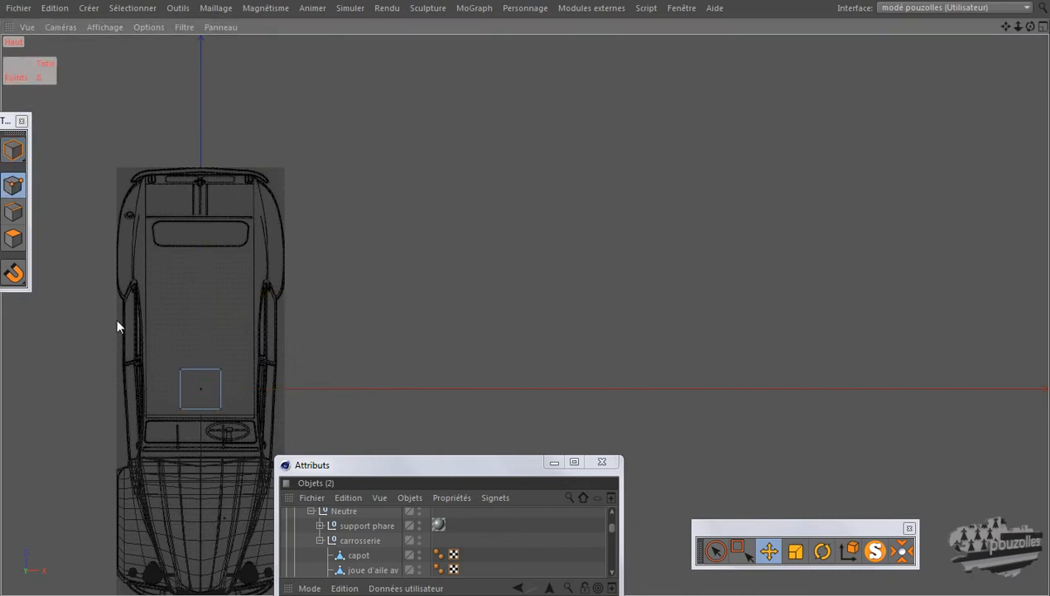
Stretch the reference cube by moving its four front points to the hood's rear edge and its four rear points to the top-view blueprint's rear edge
key("0")
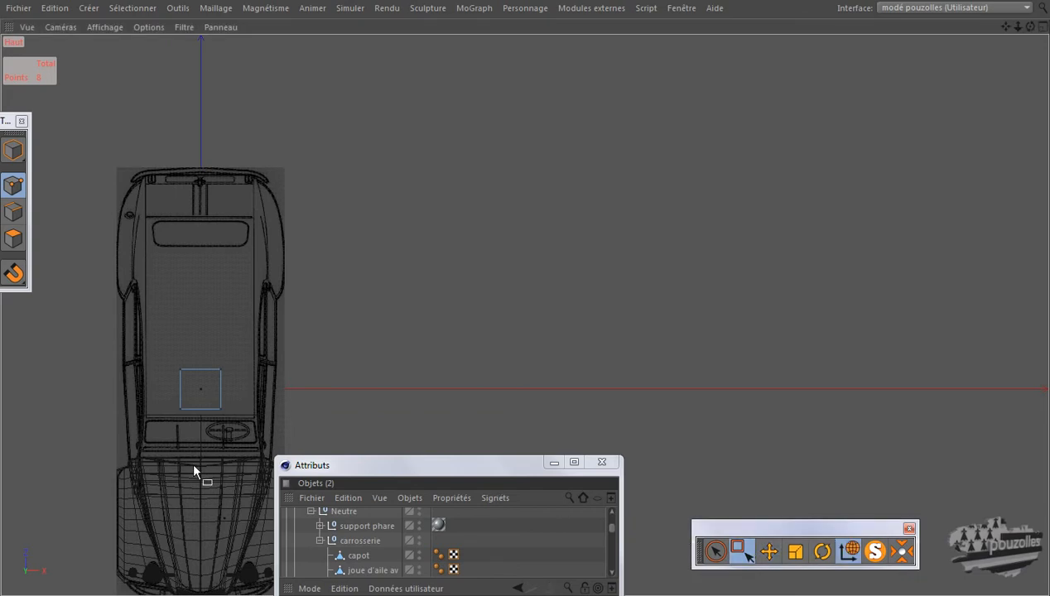
scroll(193, 469, "up", 6)
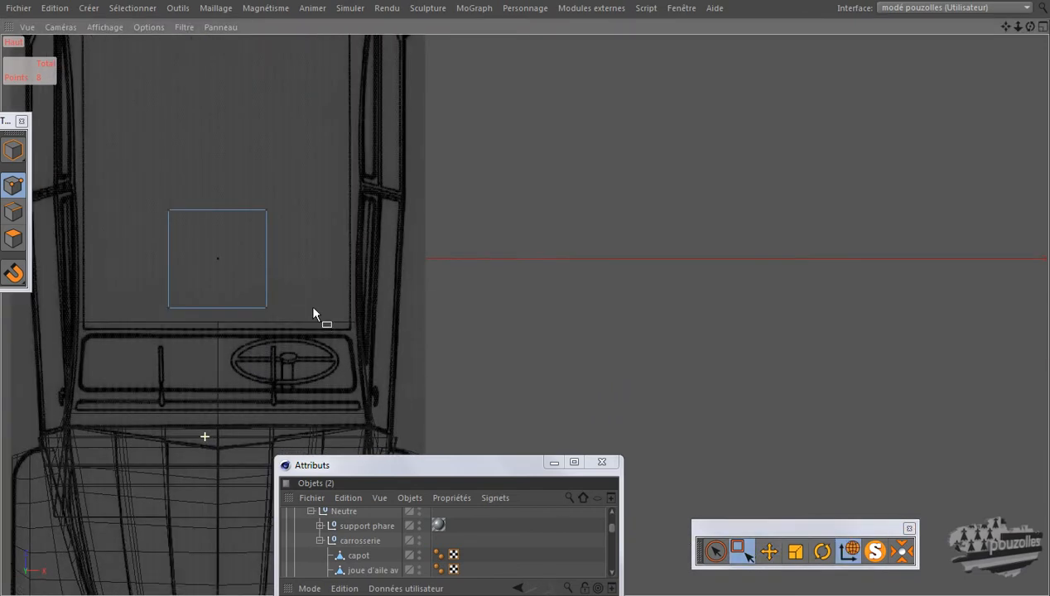
left_click_drag(140, 316, 279, 296)
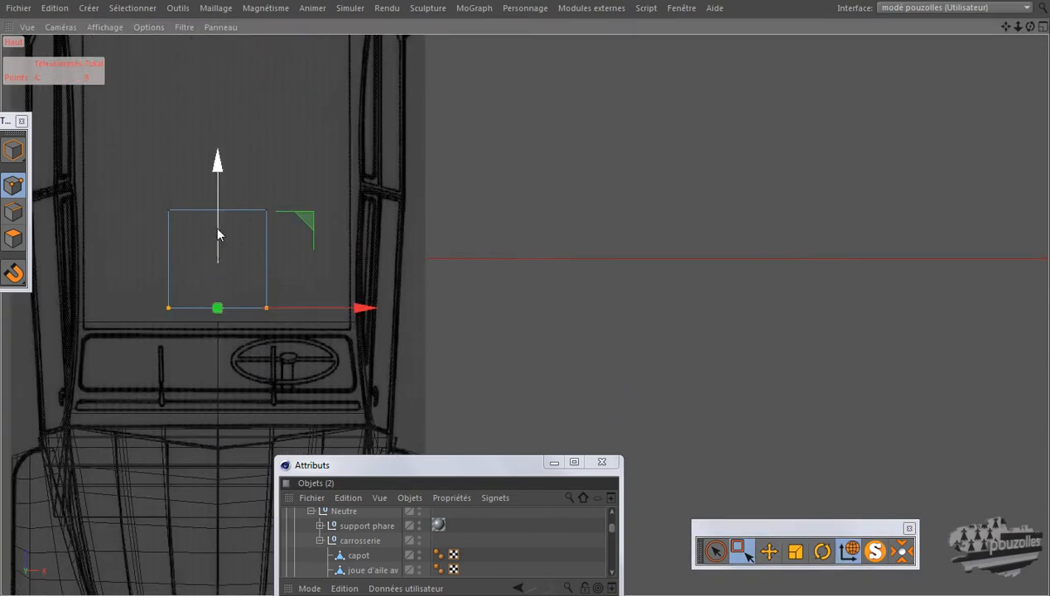
left_click_drag(217, 230, 205, 342)
left_click_drag(292, 184, 145, 233)
scroll(196, 424, "down", 5)
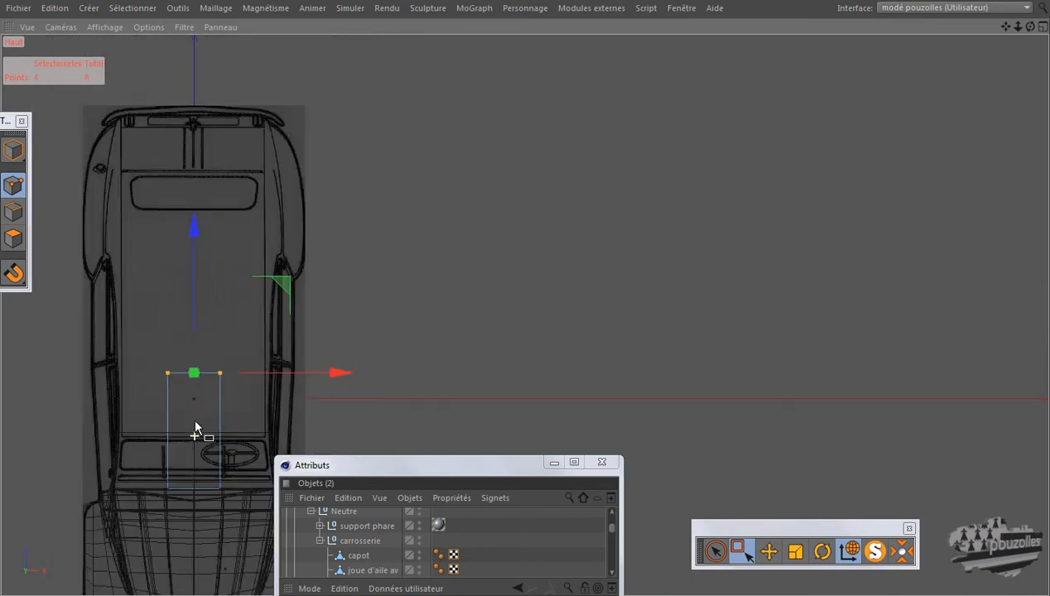
scroll(195, 427, "down", 1)
left_click_drag(195, 235, 537, 307)
Compare the reference box's length with the car body in the side-view blueprint, and return to the maximized top view
middle_click(321, 319)
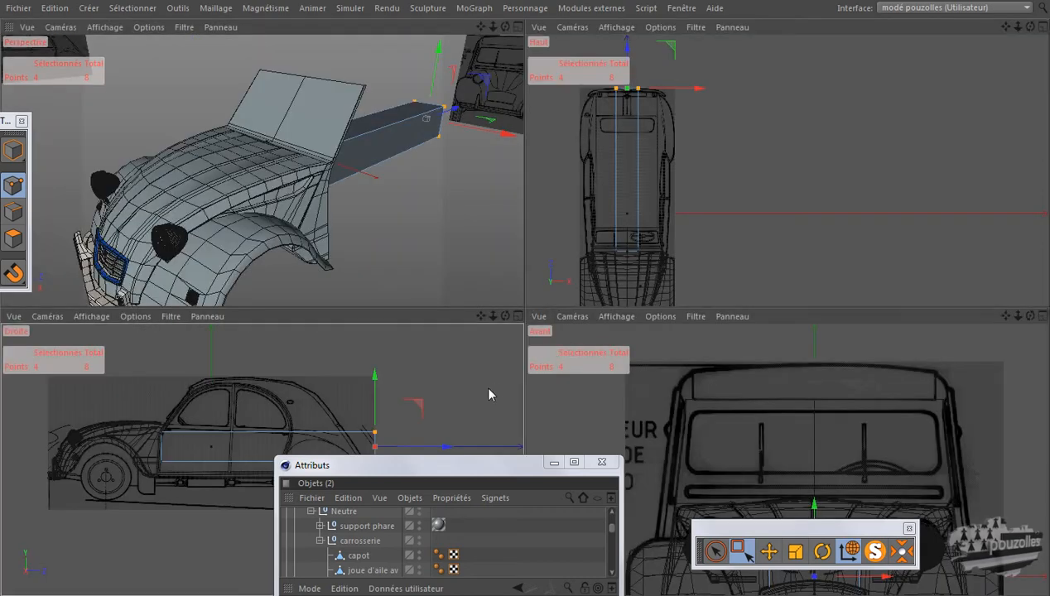
middle_click(489, 394)
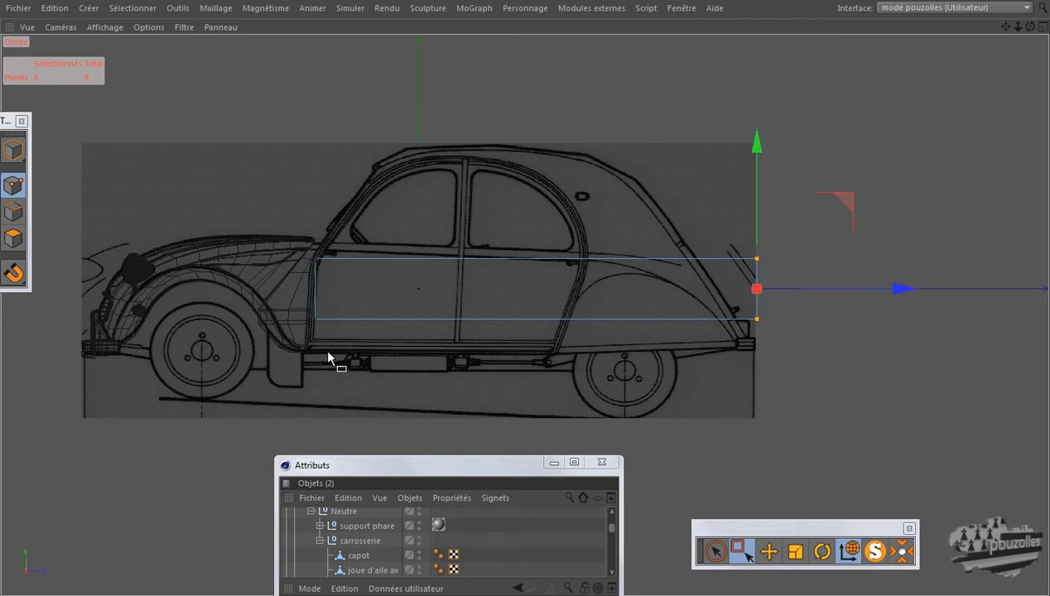
middle_click(305, 353)
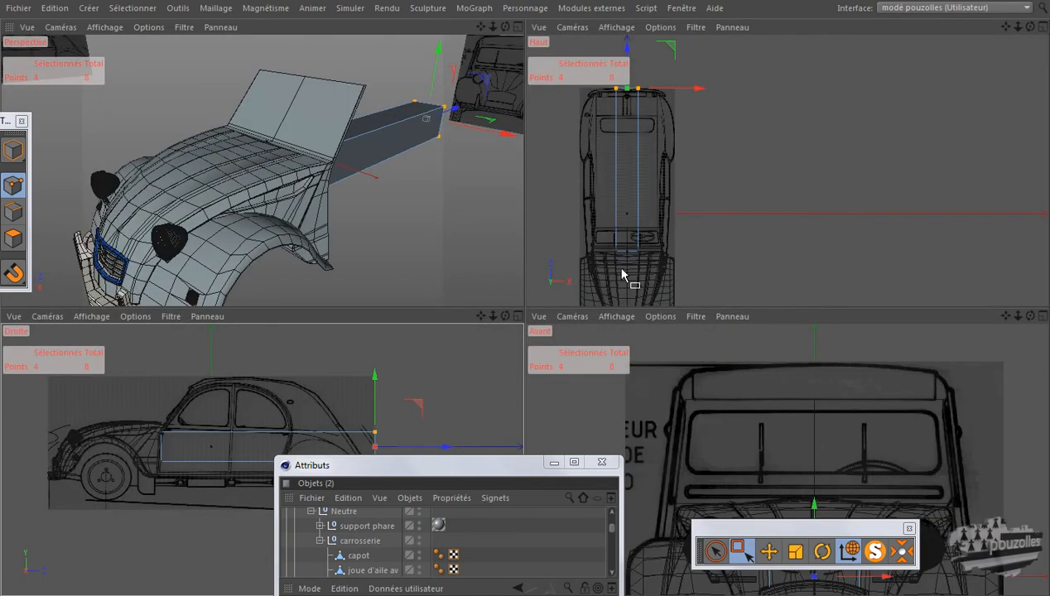
middle_click(620, 270)
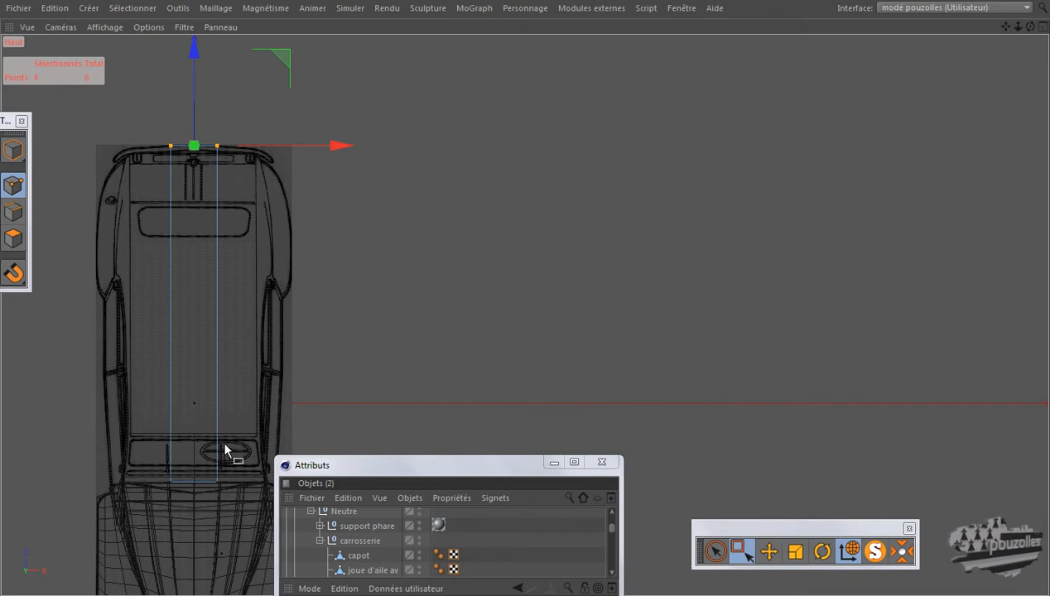
Delete the reference cube from the object list
scroll(180, 454, "up", 5)
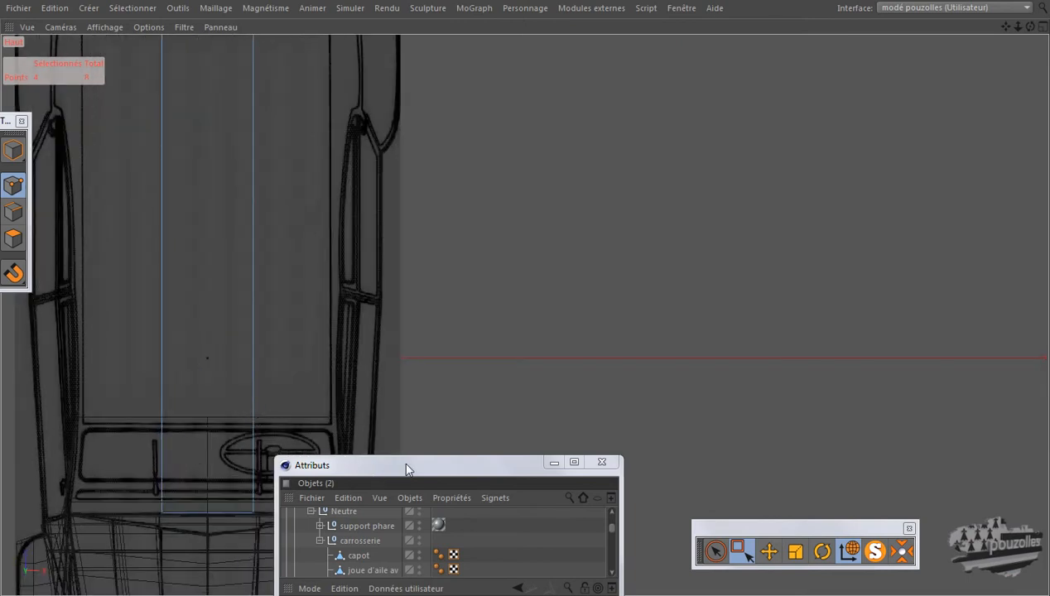
left_click_drag(397, 466, 679, 226)
scroll(642, 307, "up", 3)
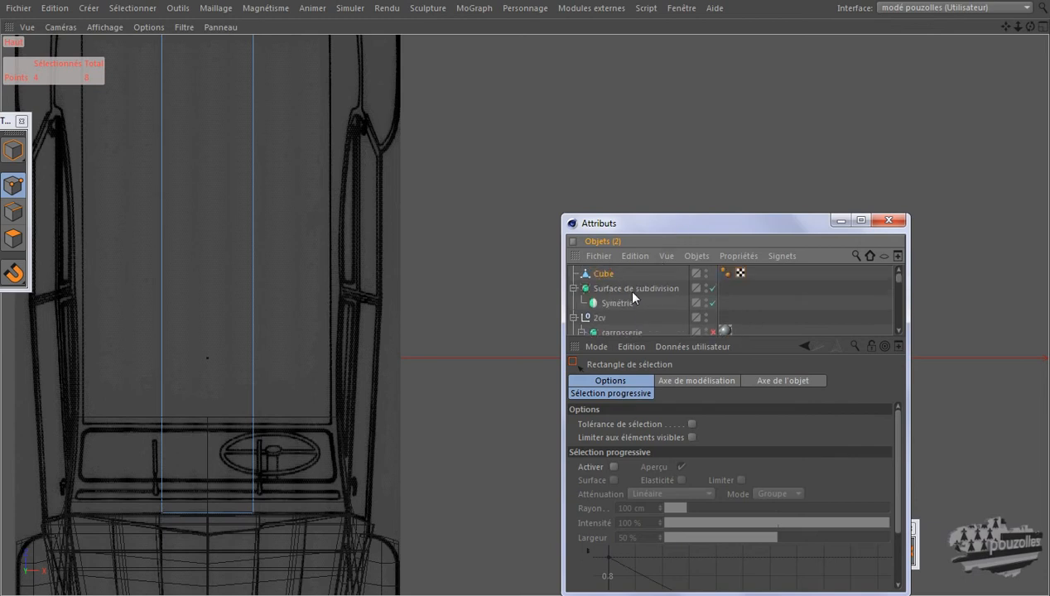
left_click(607, 276)
key("Delete")
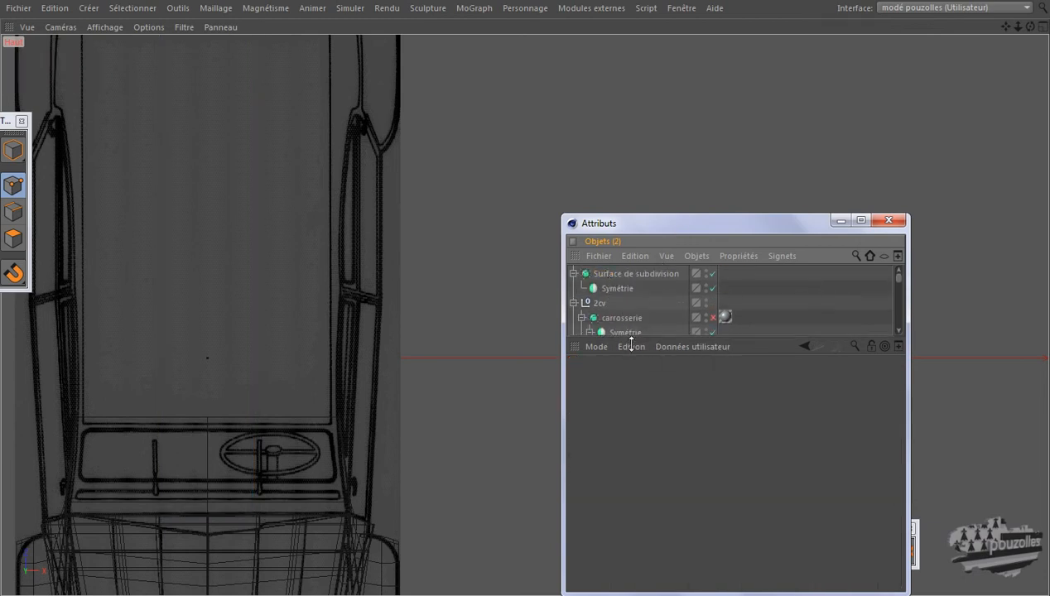
On the caisse object, move the four upper windshield points slightly forward in the top view to match the blueprint
left_click_drag(631, 342, 631, 422)
scroll(646, 390, "down", 3)
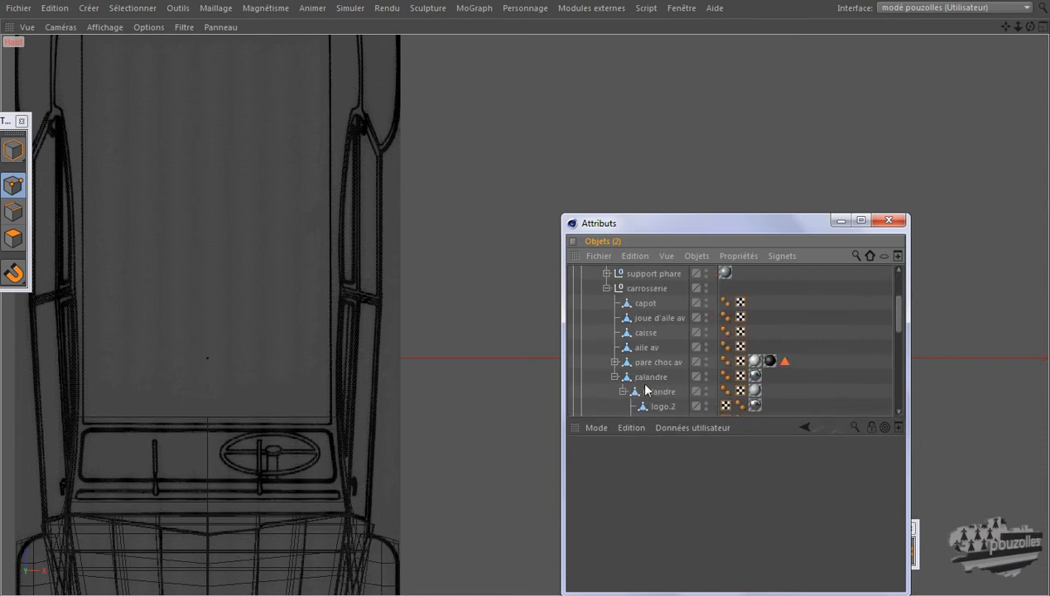
left_click(642, 333)
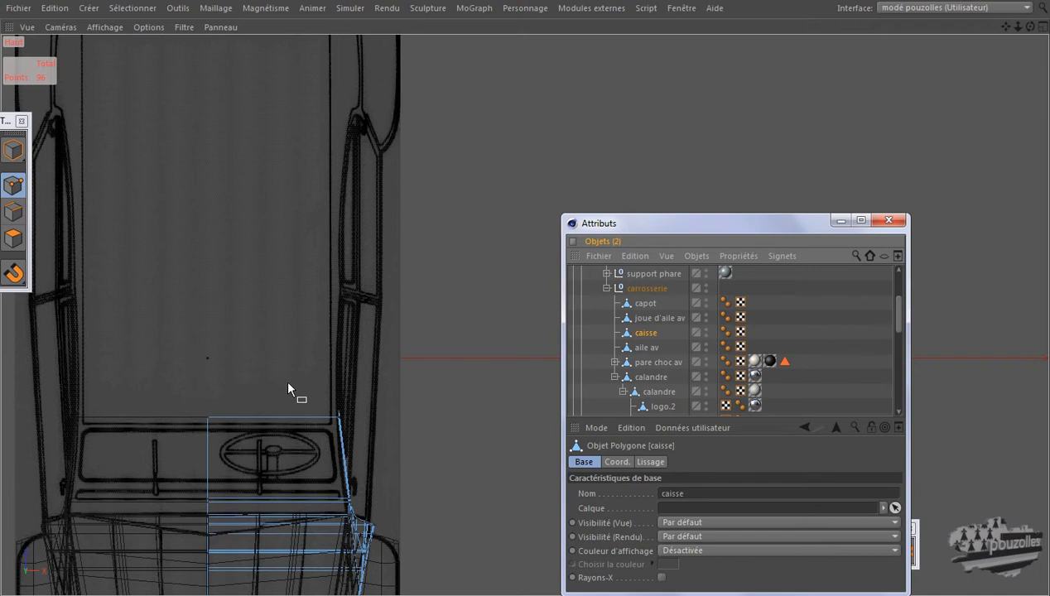
left_click_drag(173, 402, 362, 429)
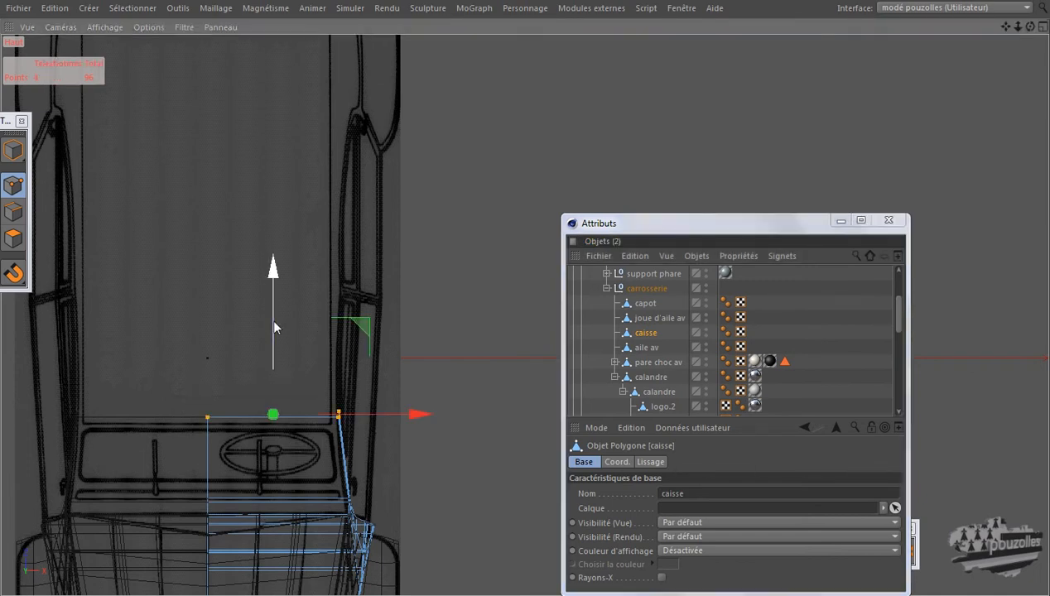
left_click_drag(275, 322, 274, 330)
Minimize the Attributs window and examine the windshield's slope against the side-view blueprint
middle_click(228, 343)
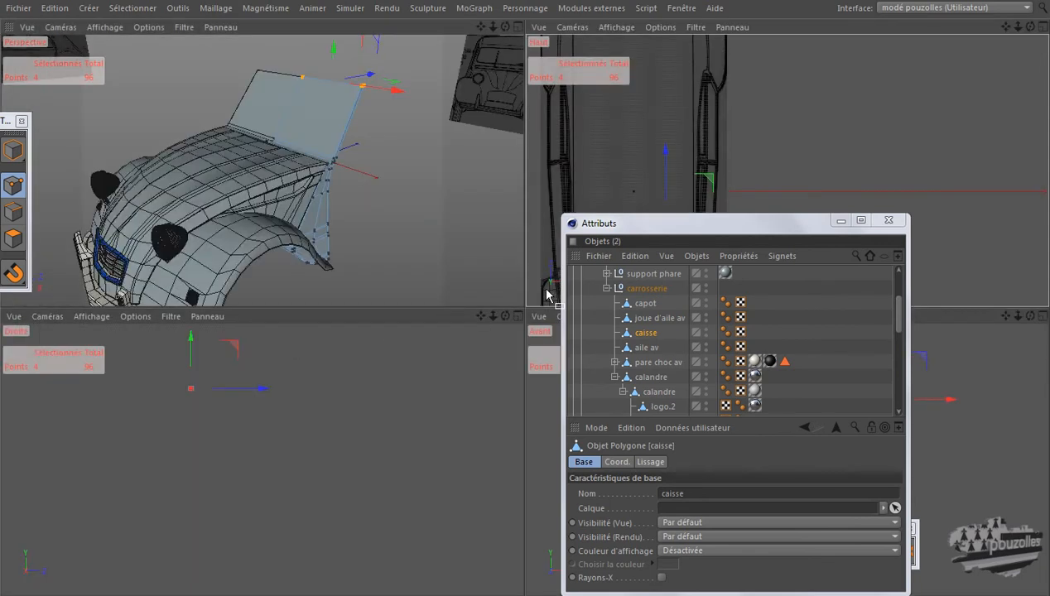
left_click(841, 221)
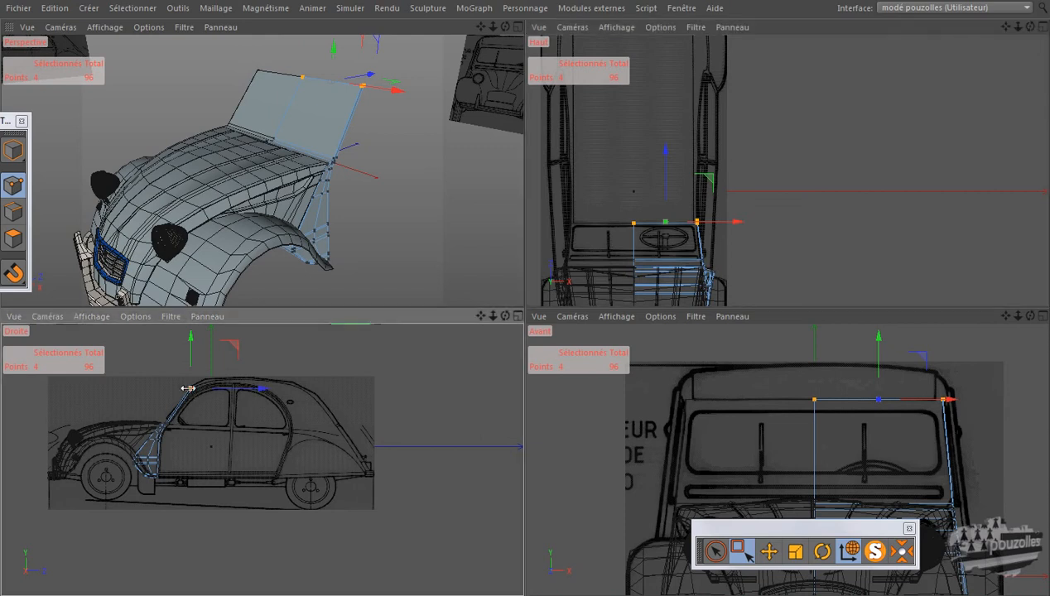
scroll(203, 383, "up", 5)
scroll(214, 382, "up", 4)
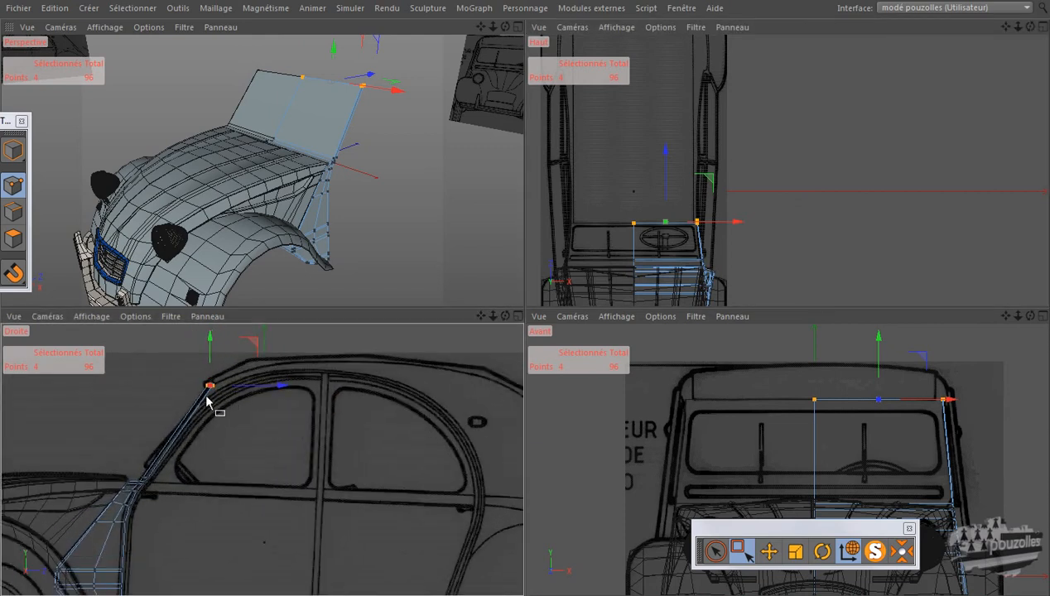
middle_click(207, 399)
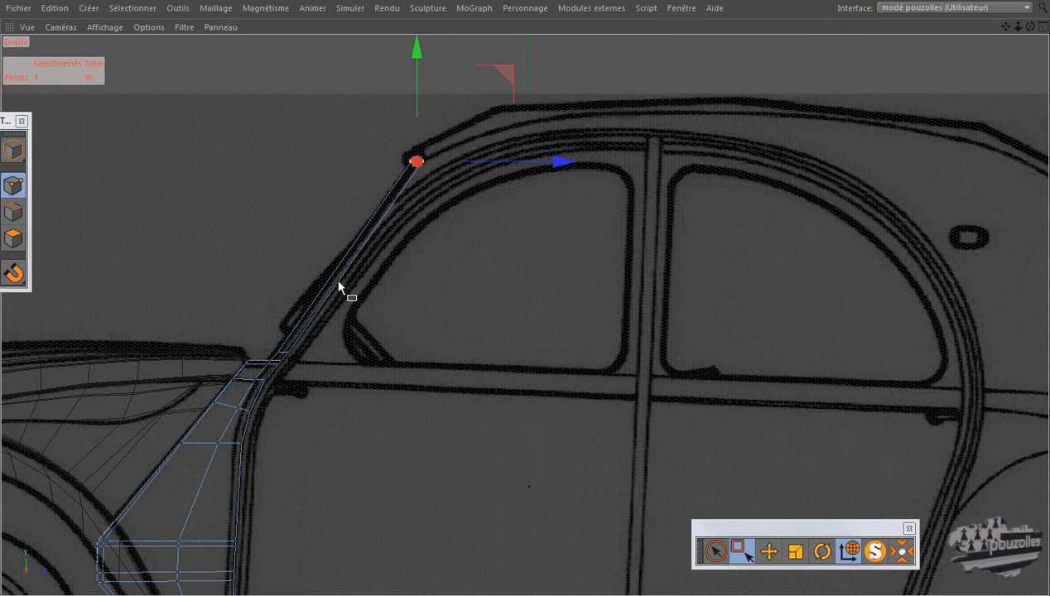
scroll(356, 267, "up", 1)
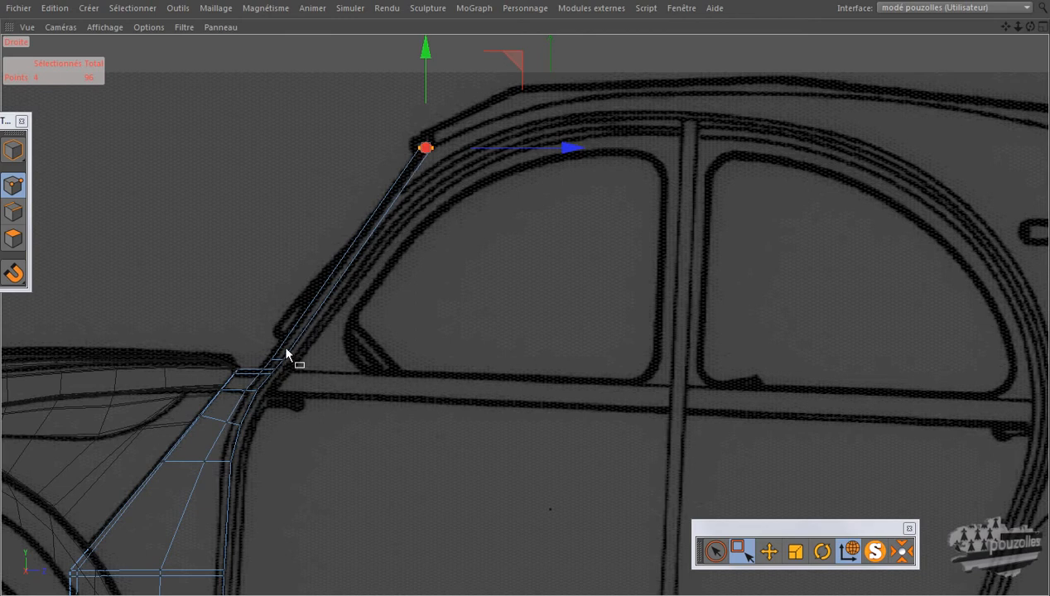
middle_click(371, 334)
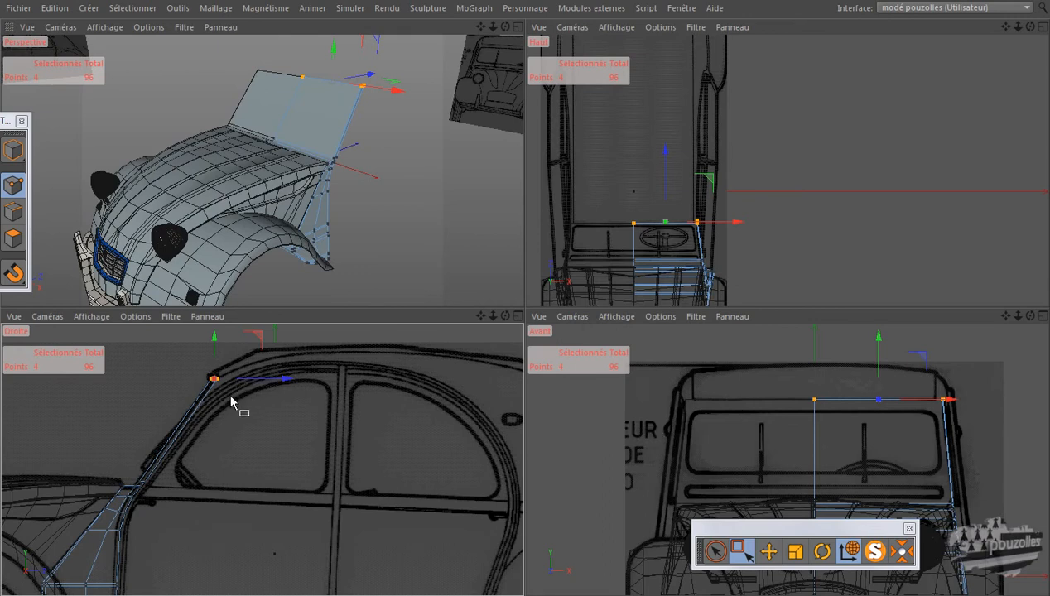
scroll(202, 386, "up", 1)
scroll(205, 389, "up", 1)
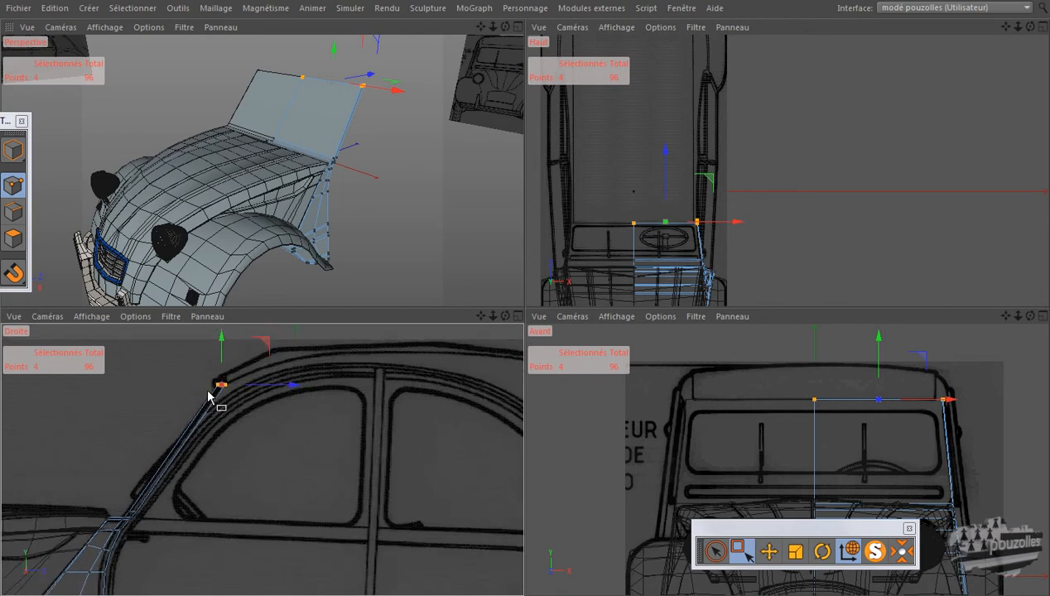
middle_click(197, 402)
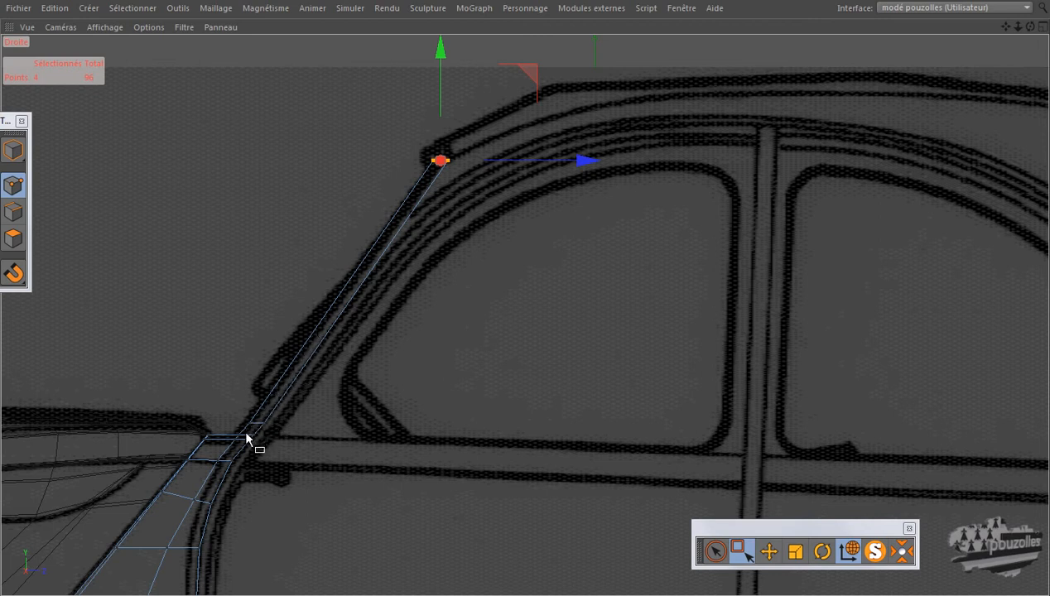
Select the front points at the windshield's base in the side view and move them slightly forward
left_click_drag(234, 436, 228, 440)
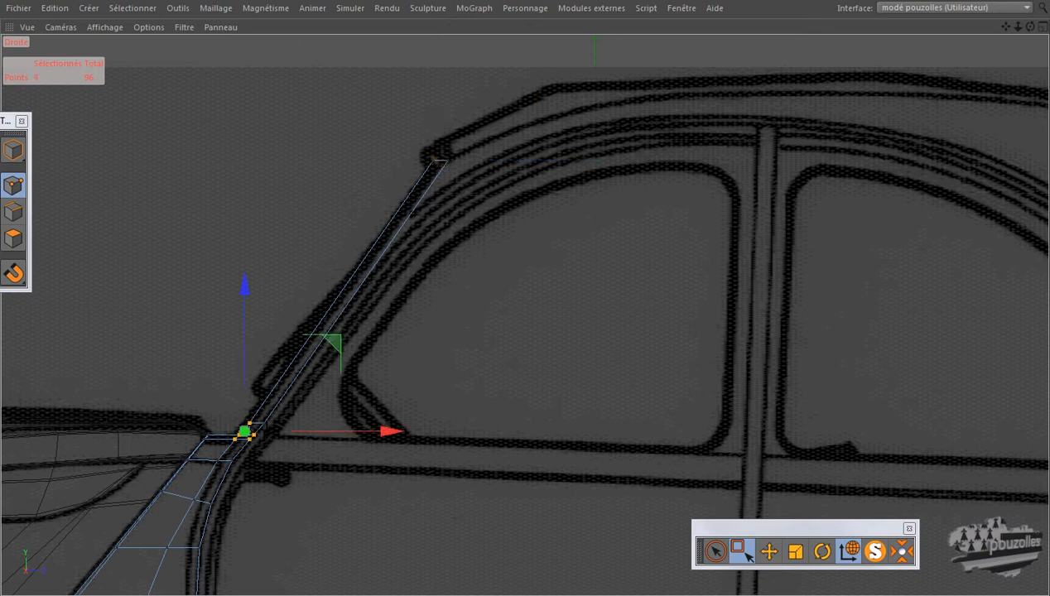
left_click(261, 442)
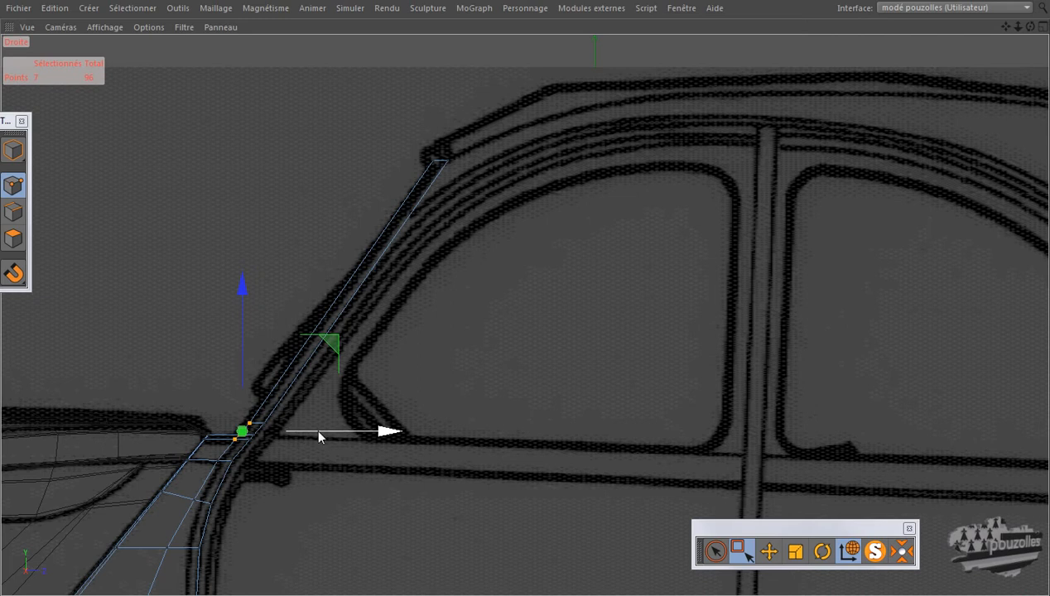
left_click_drag(318, 436, 315, 436)
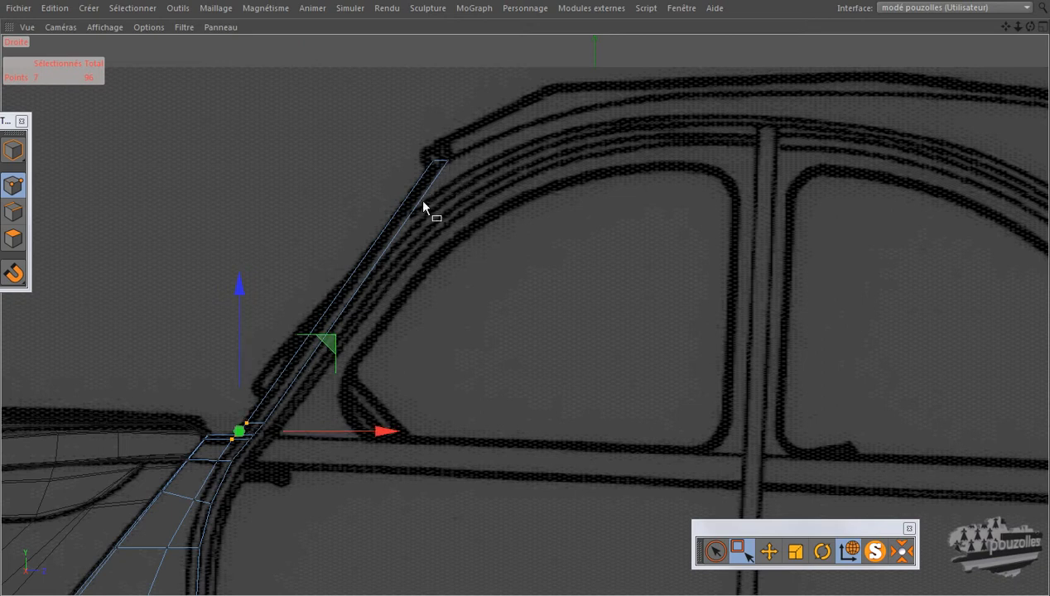
Move the rear point at the windshield's upper corner slightly rearward in the side view, and return to the four-view layout
left_click(464, 162)
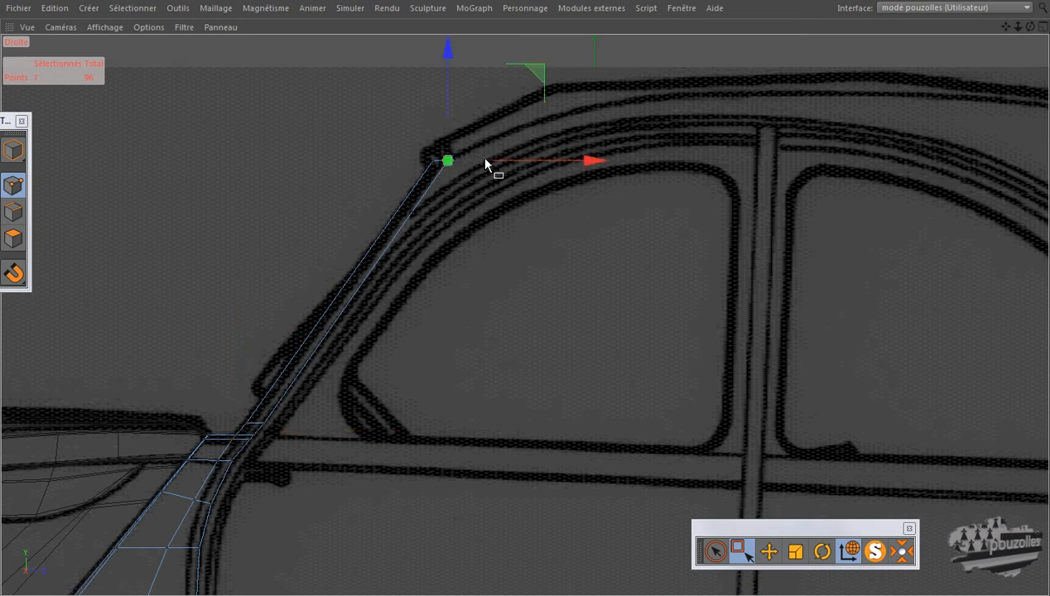
left_click_drag(499, 162, 502, 170)
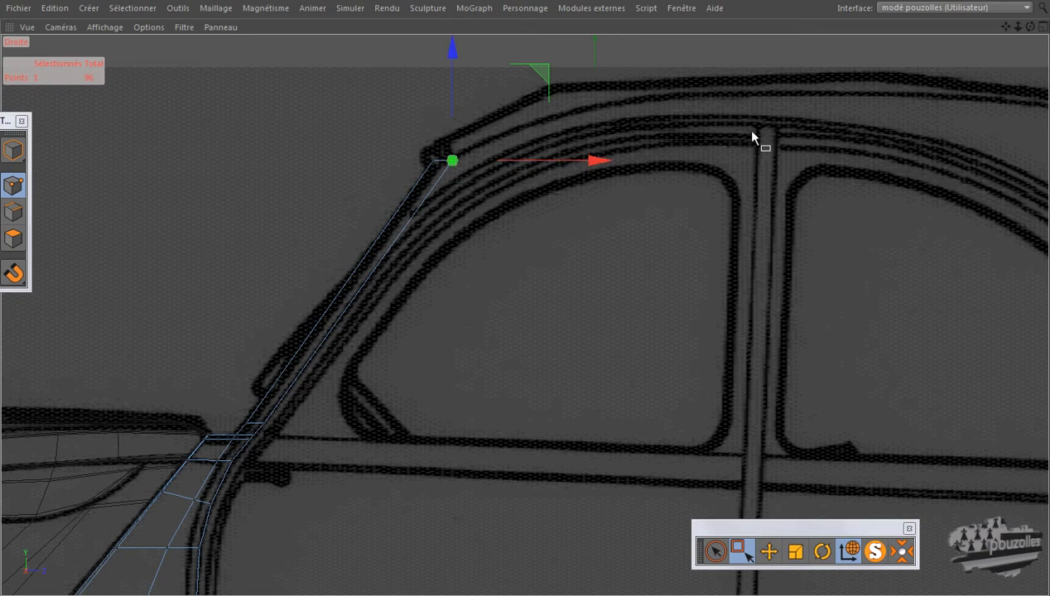
middle_click(429, 289)
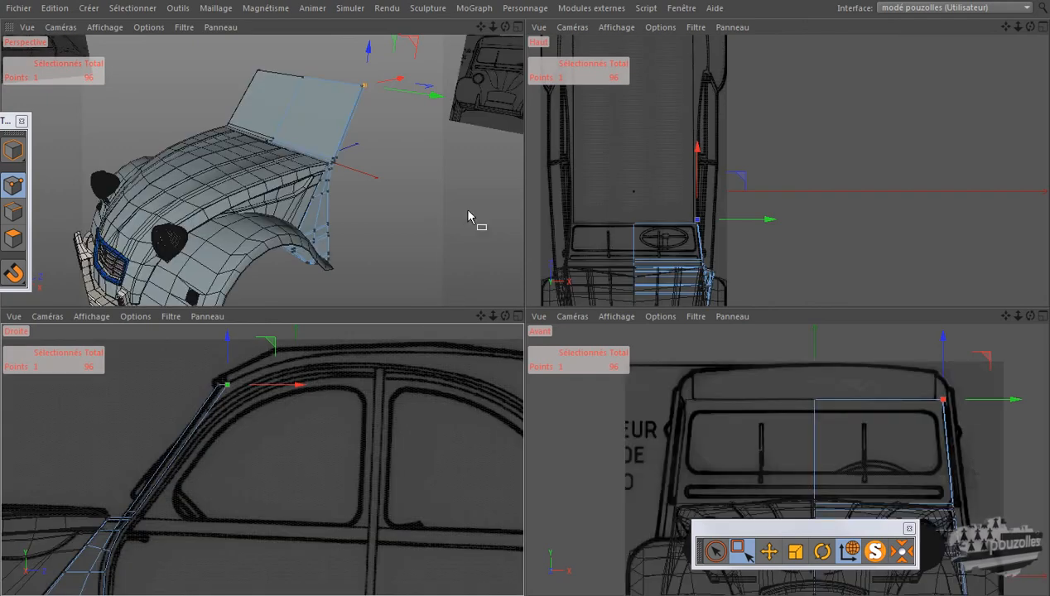
Inspect the windshield in the perspective view in model mode, minimize the Attributs window and return to editing the caisse object's points
middle_click(467, 212)
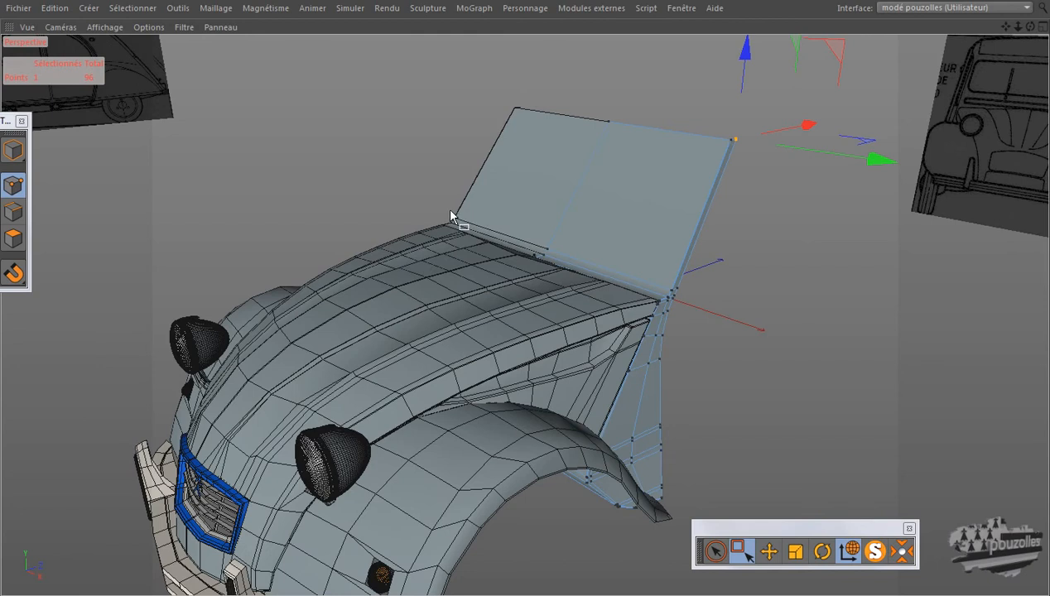
left_click(13, 149)
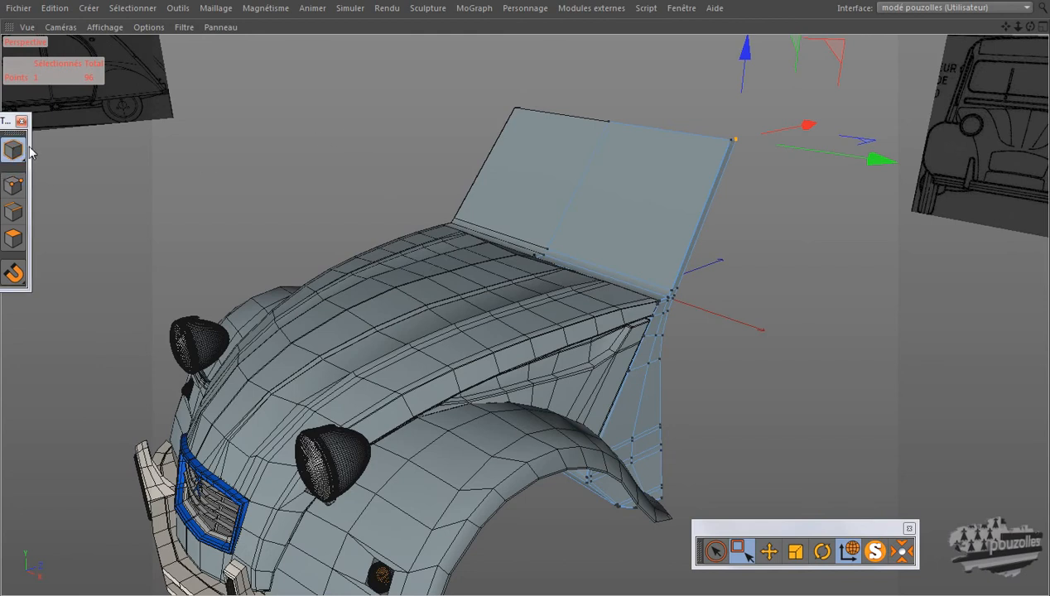
middle_click(363, 142)
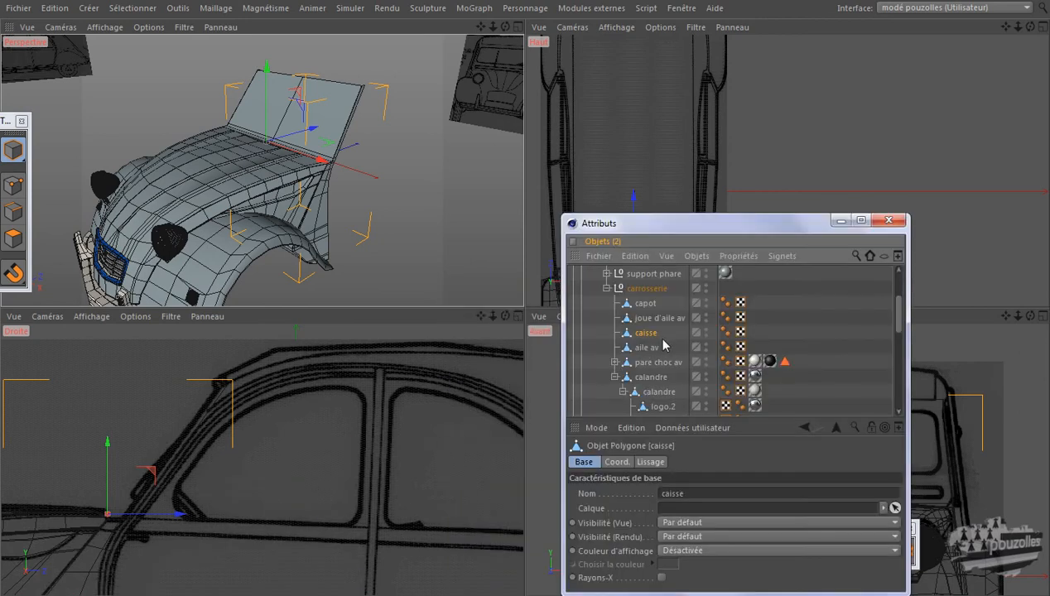
left_click(840, 222)
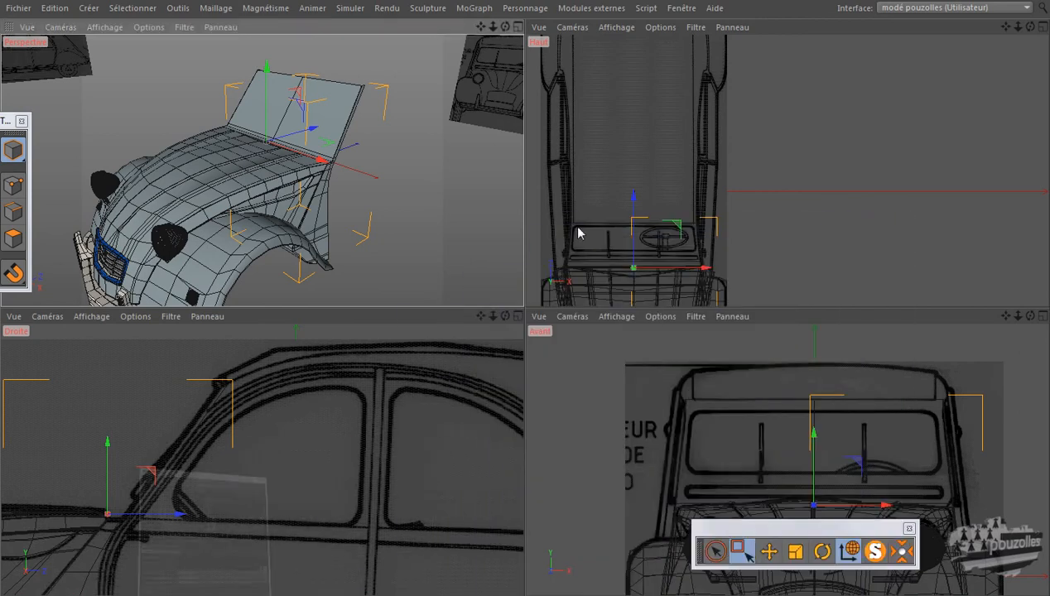
left_click(11, 180)
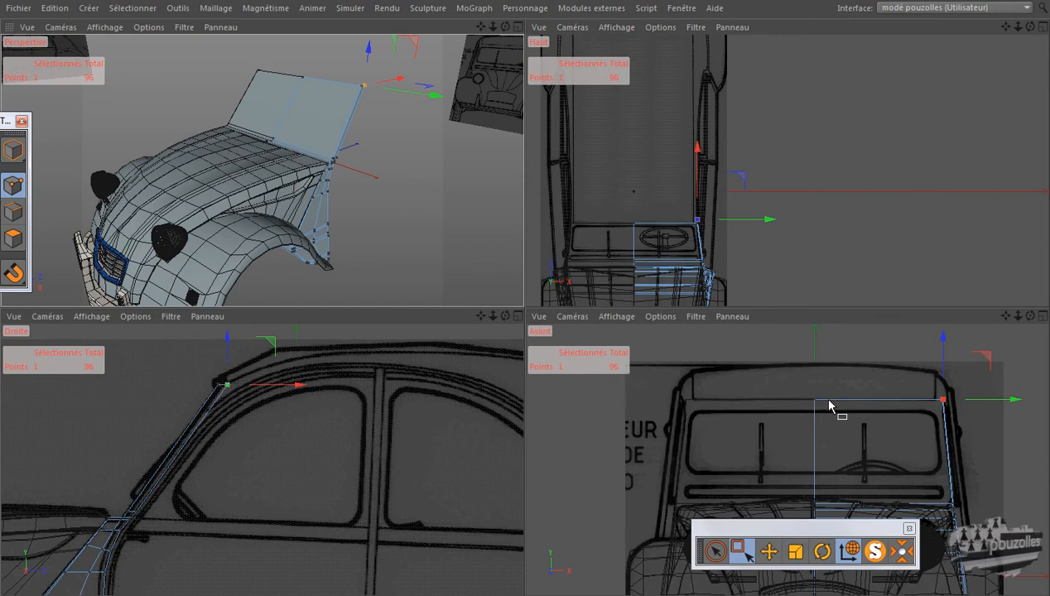
Compare the windshield with the whole car in the top-view blueprint, and deselect the windshield's upper corner point
middle_click(654, 234)
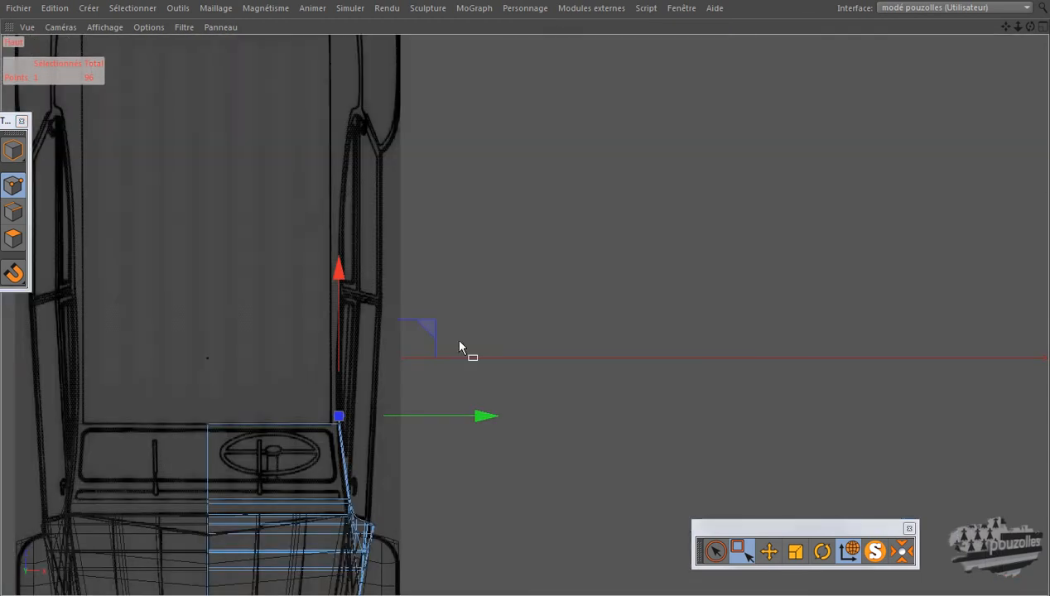
scroll(246, 429, "down", 2)
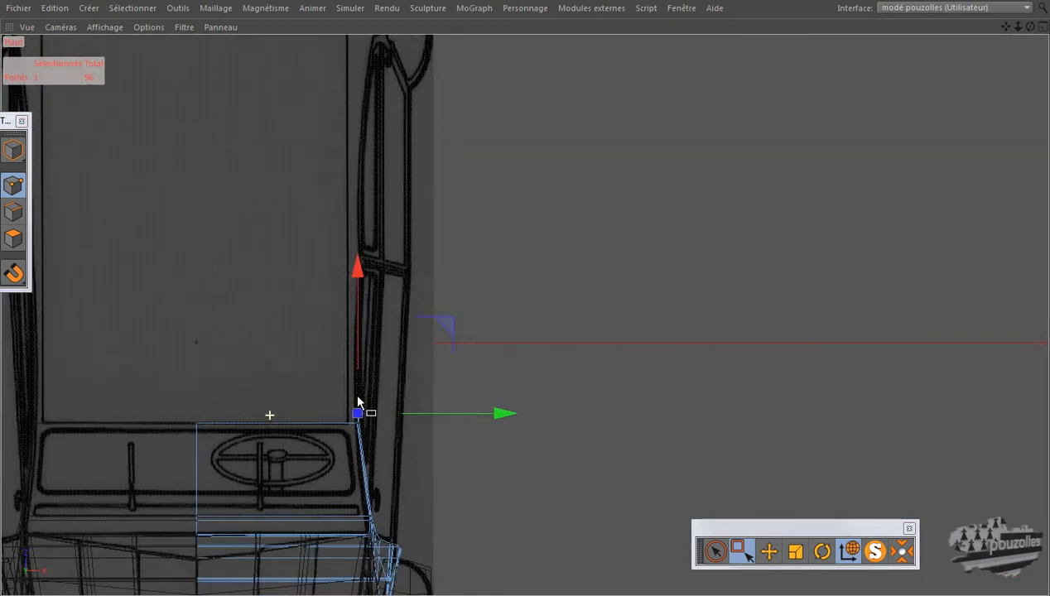
middle_click_drag(269, 413, 571, 360, "alt")
scroll(571, 358, "down", 2)
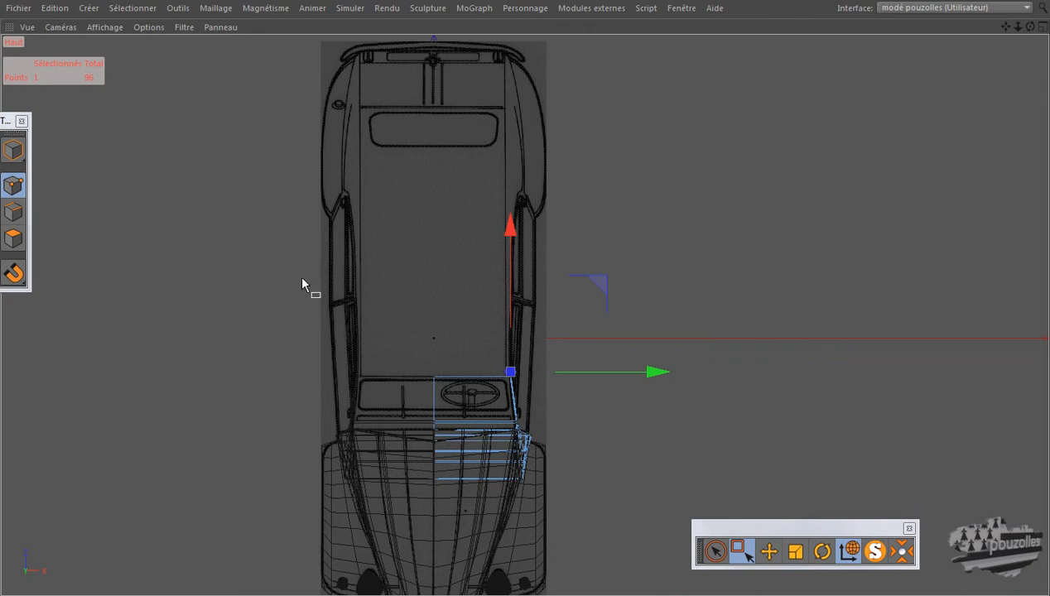
middle_click(262, 322)
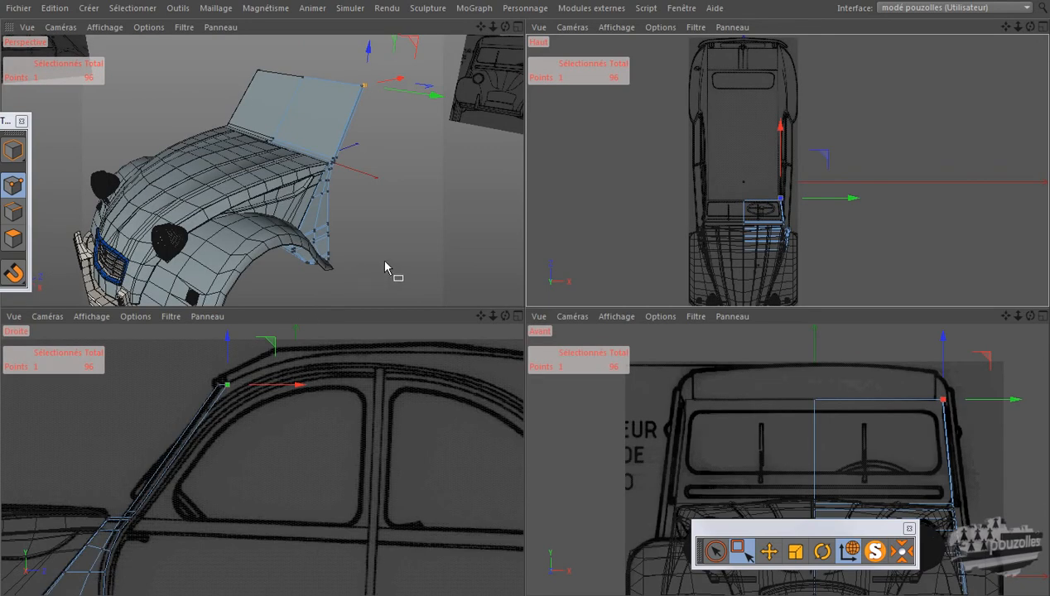
left_click(393, 240)
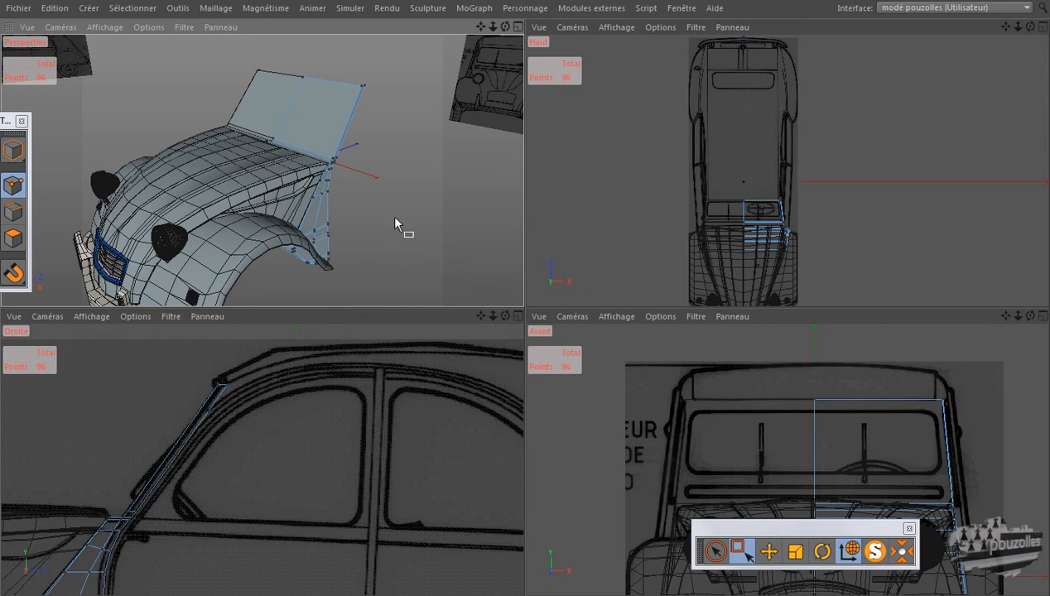
Switch to the photo viewer to examine the windshield frame on the bare blue body shell, and minimize the photo
left_click(334, 160)
mouse_move(249, 595)
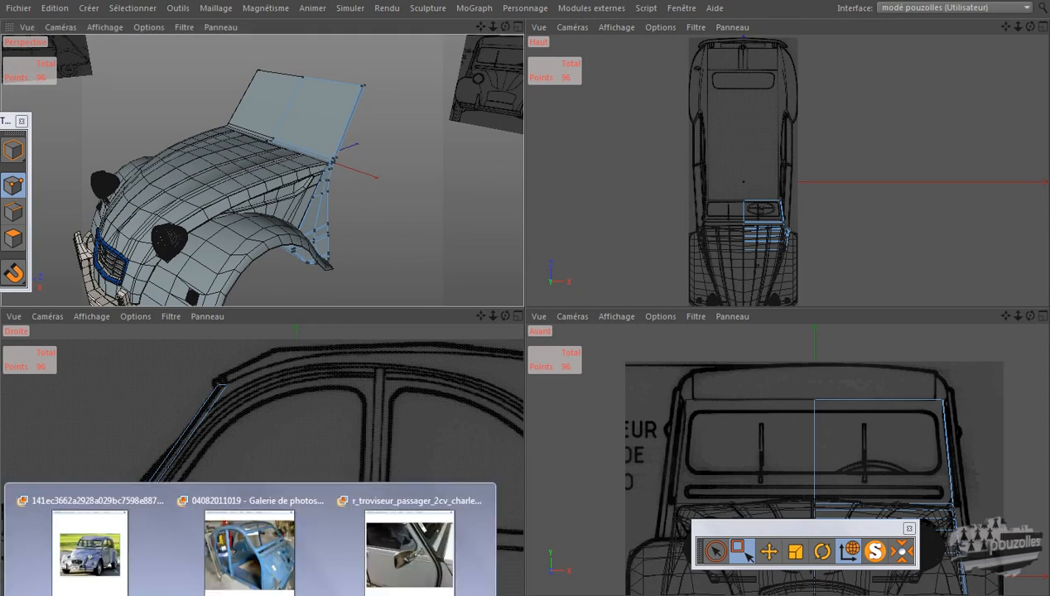
left_click(249, 551)
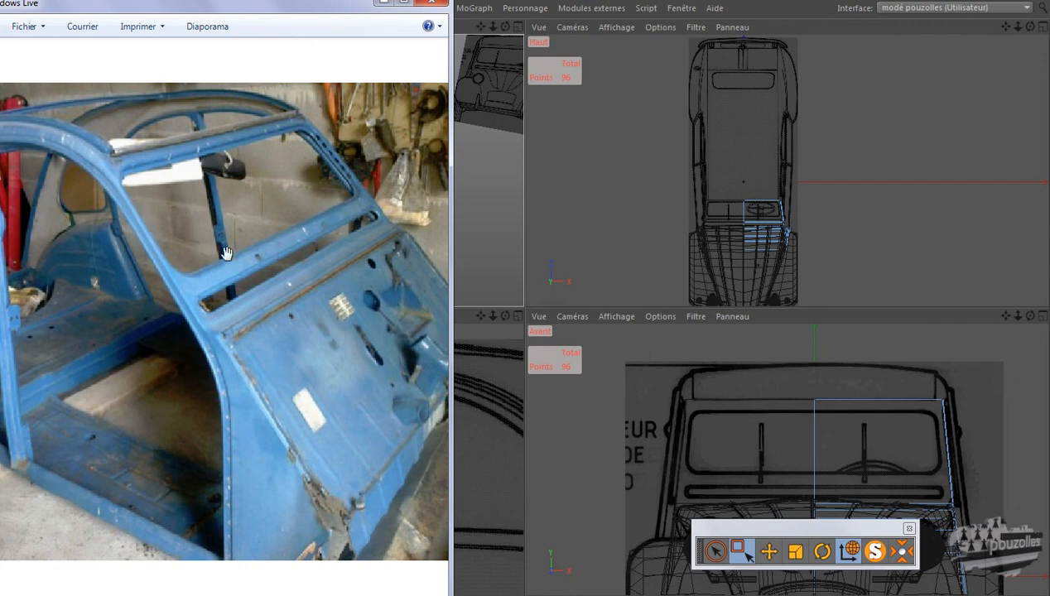
left_click(384, 4)
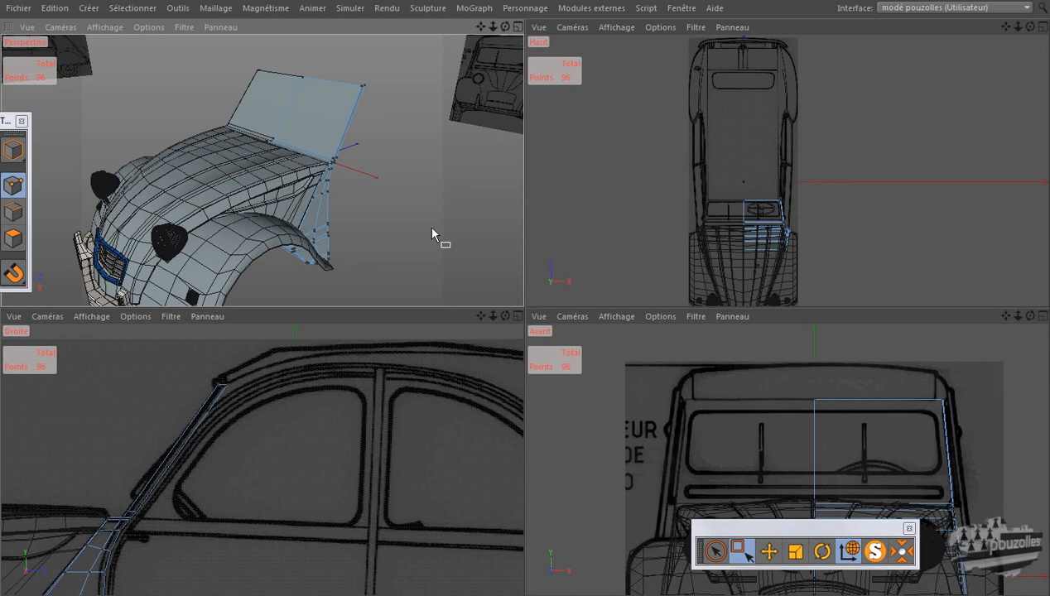